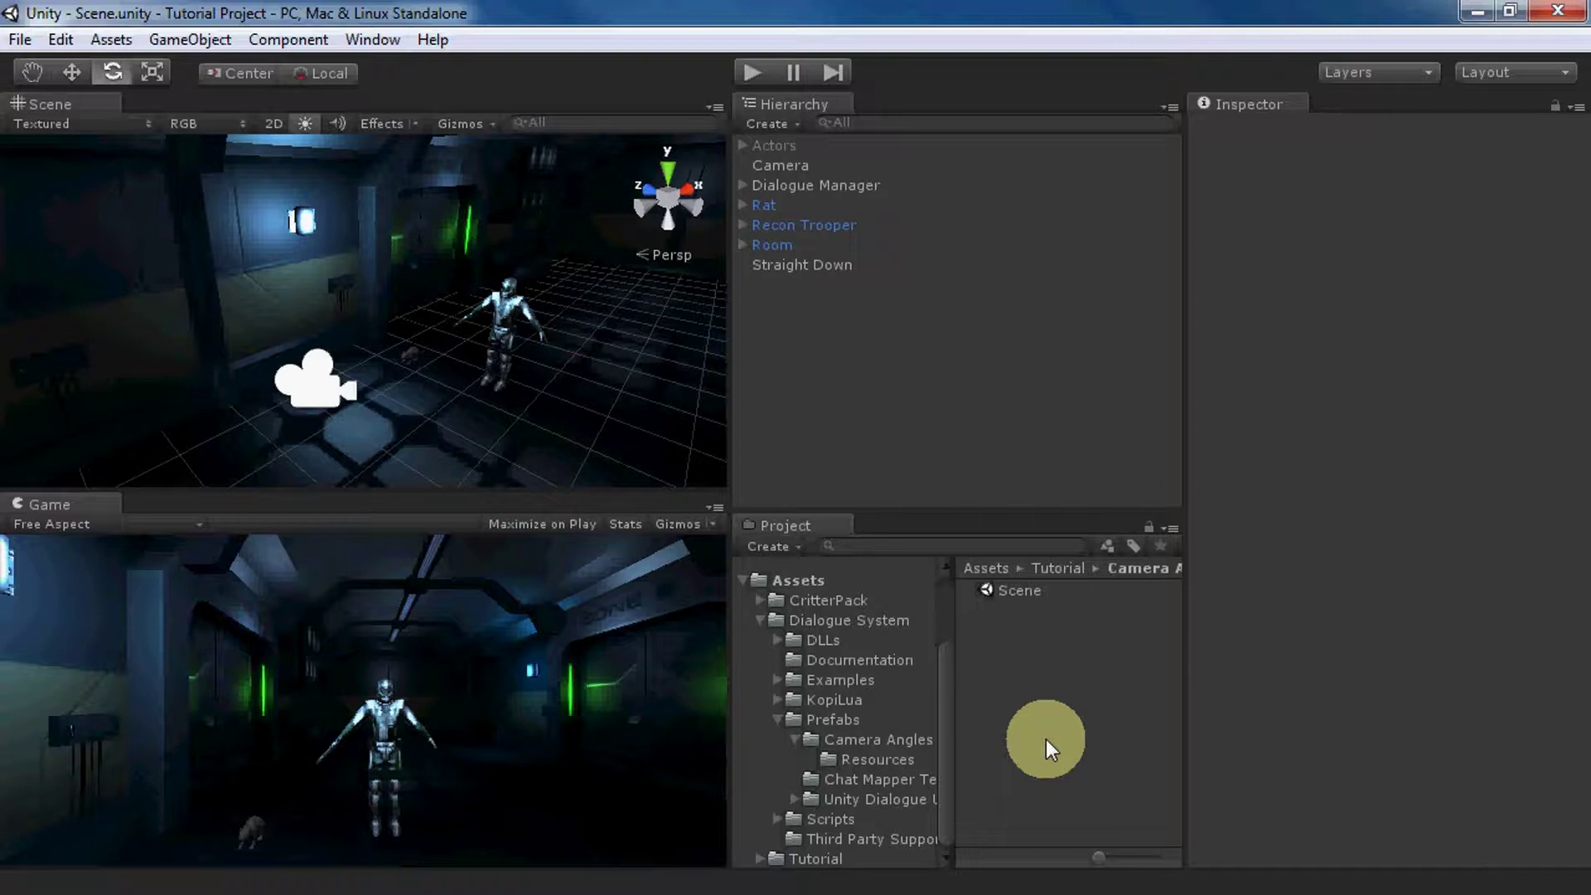
Step: Add the Default Camera Angles prefab from the Camera Angles Resources folder to the scene and break its prefab instance
click(841, 187)
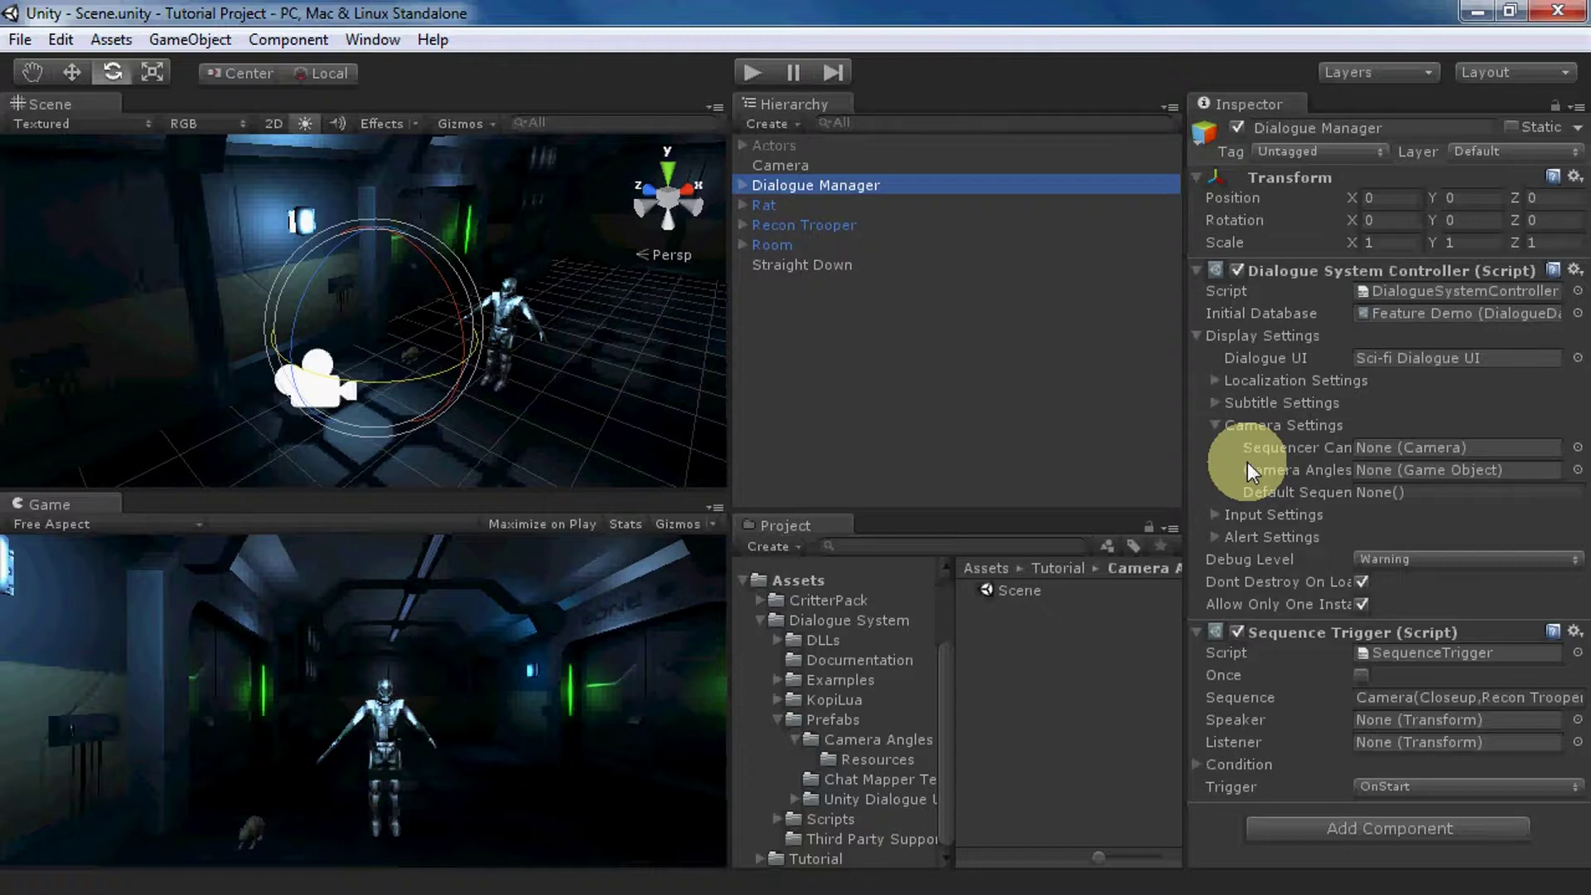
click(864, 760)
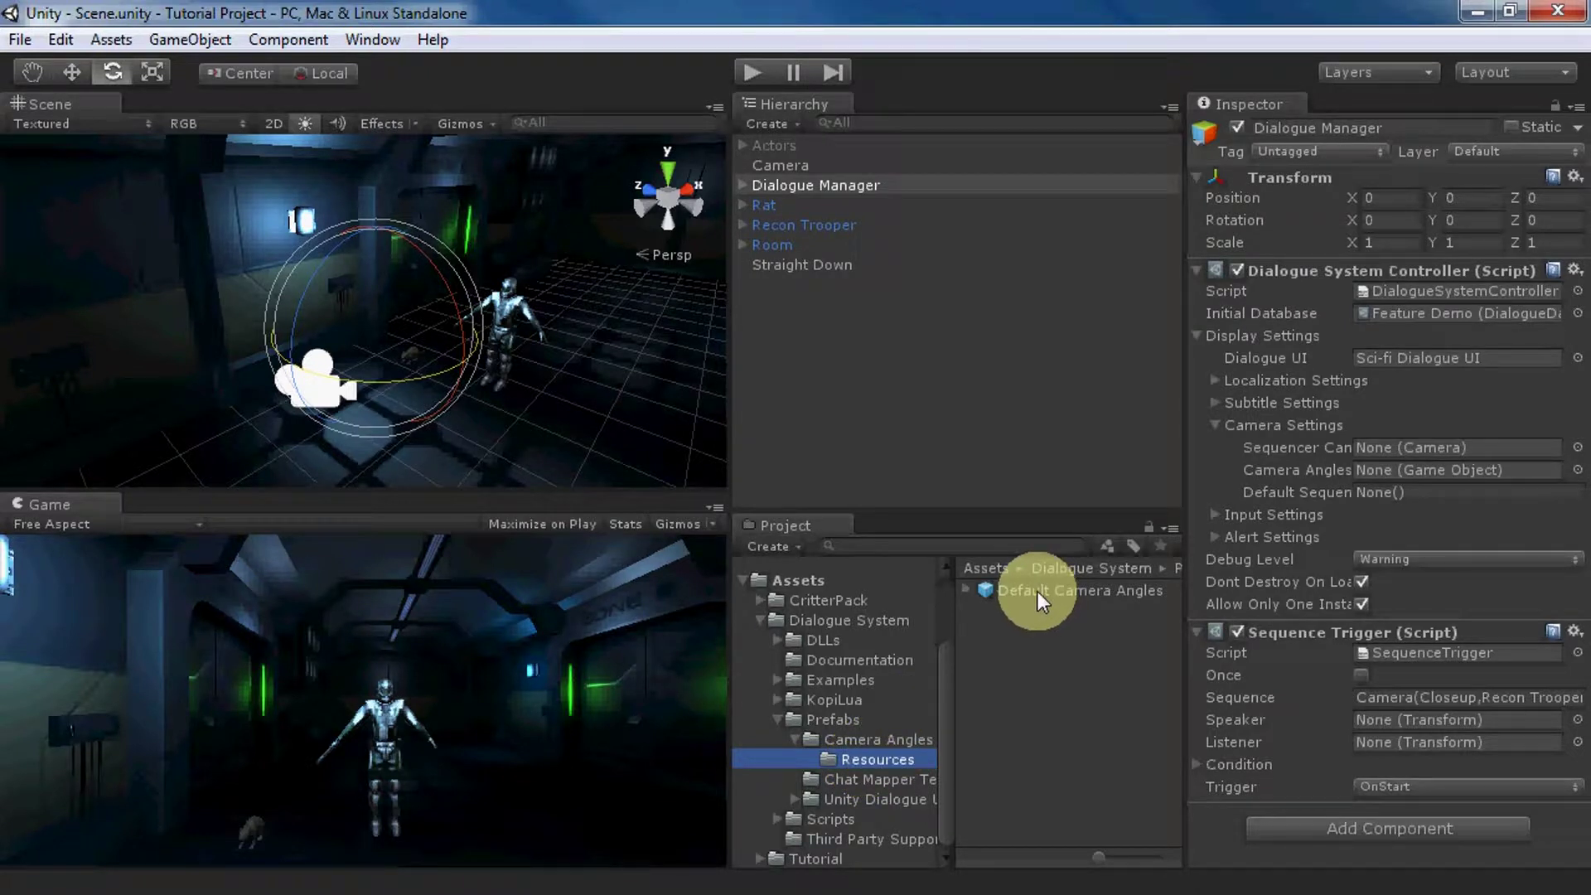
drag(1038, 591, 810, 385)
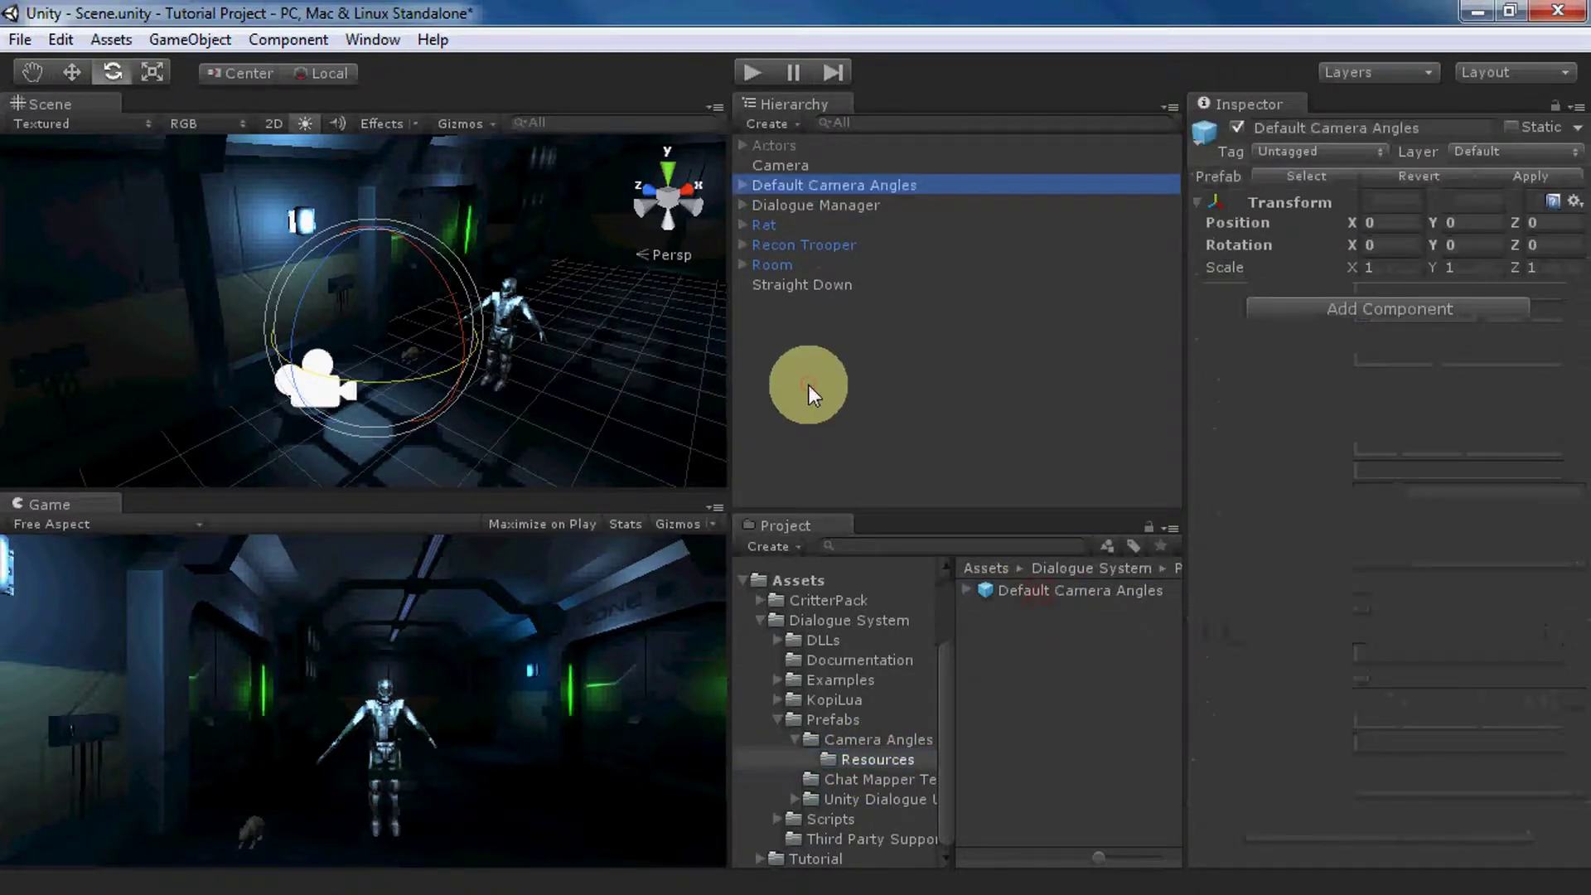
click(174, 39)
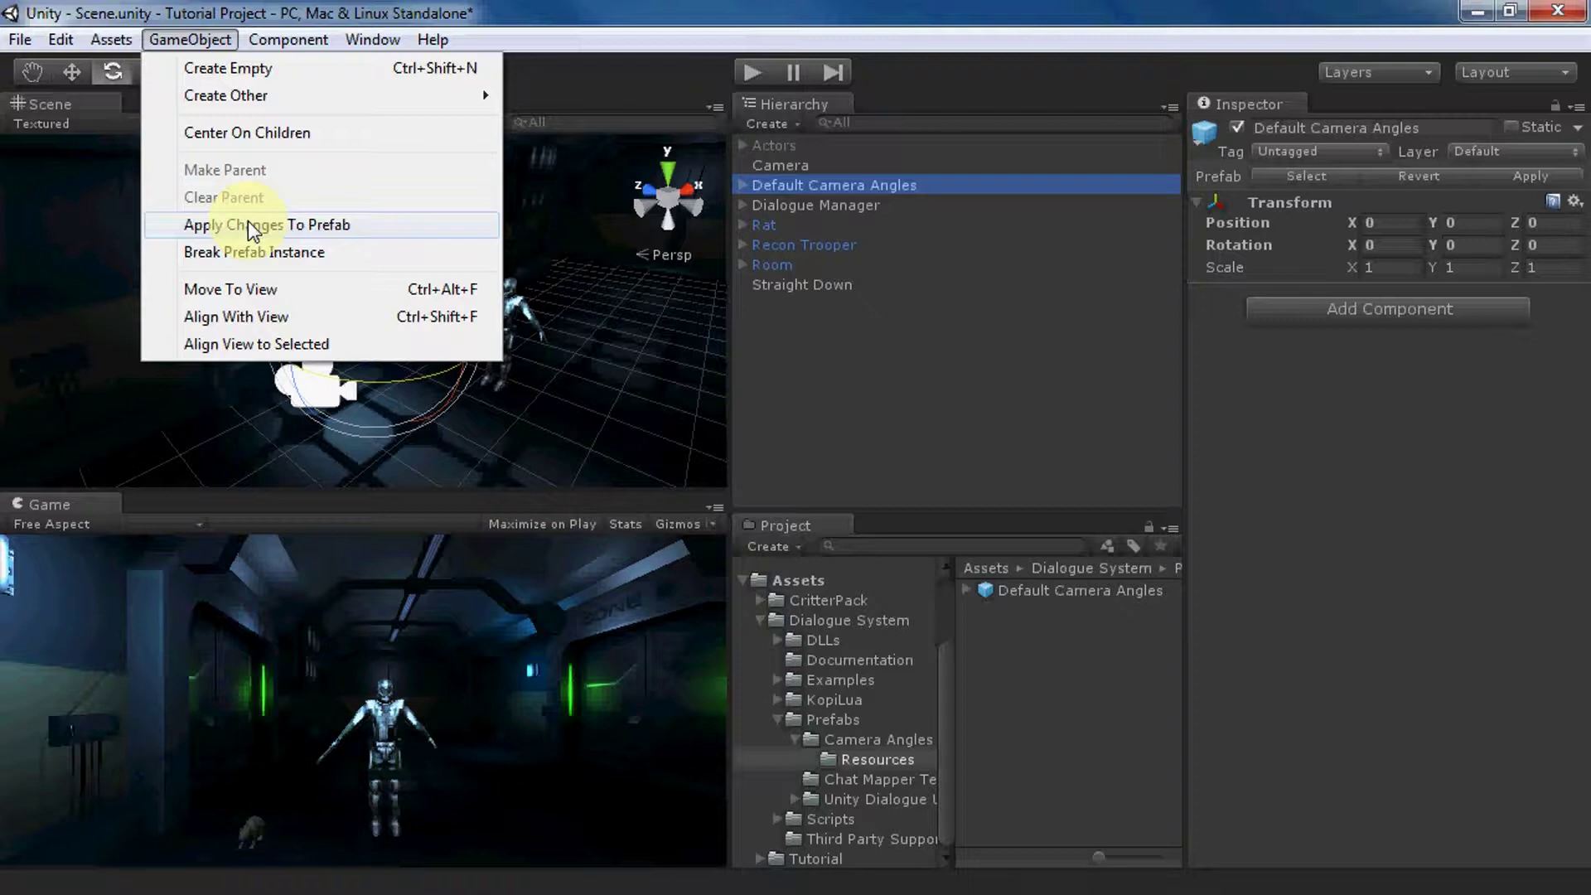
click(250, 252)
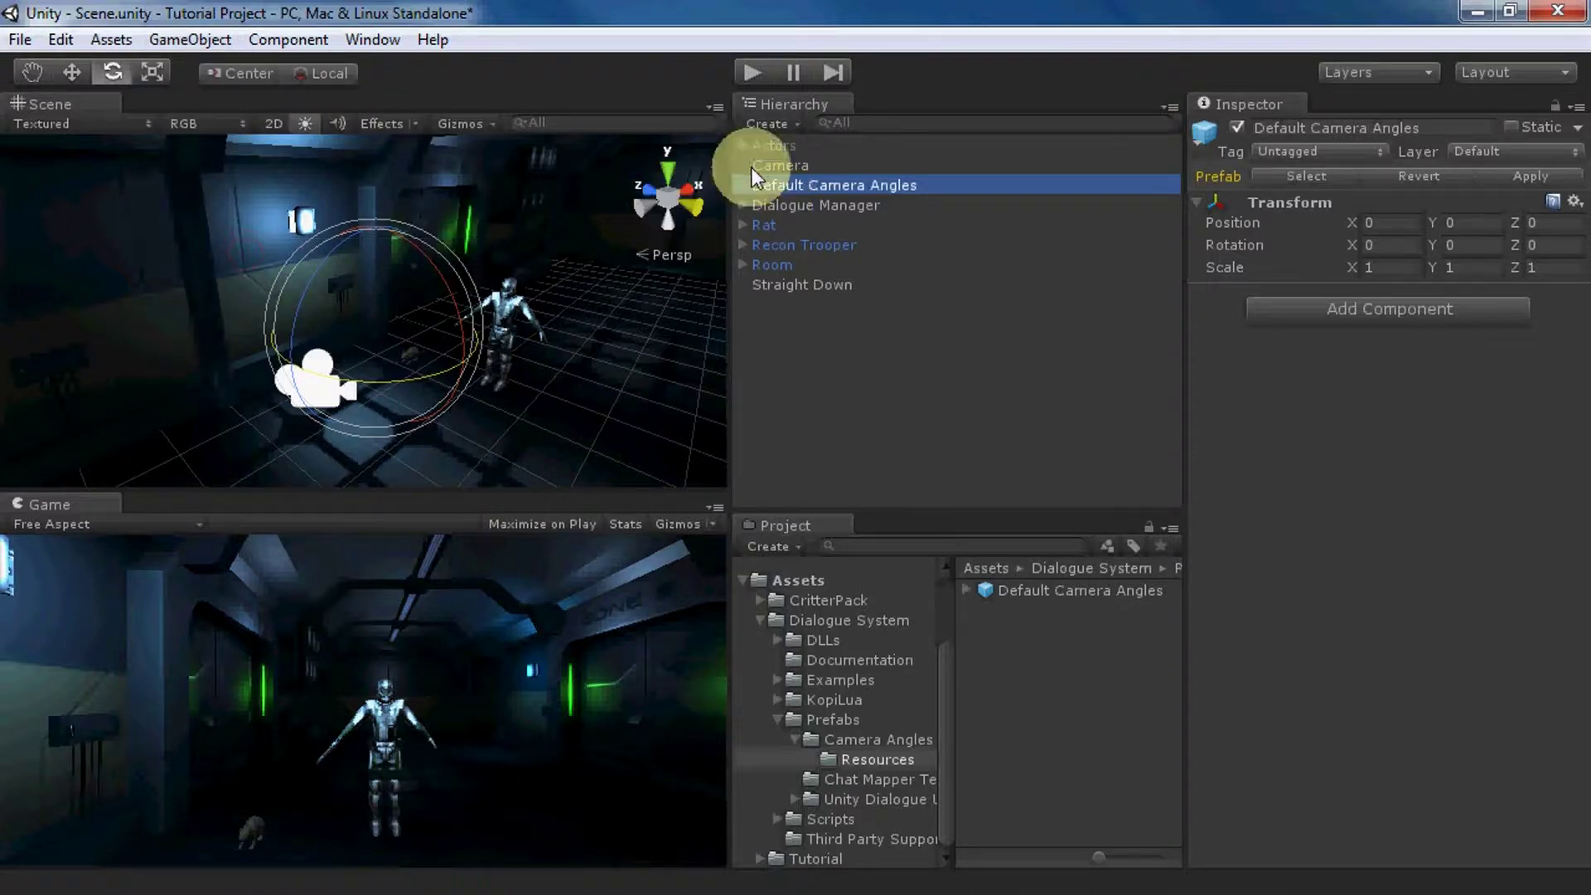
Step: Select the Closeup angle within Default Camera Angles and open the Camera Angle Editor
click(737, 186)
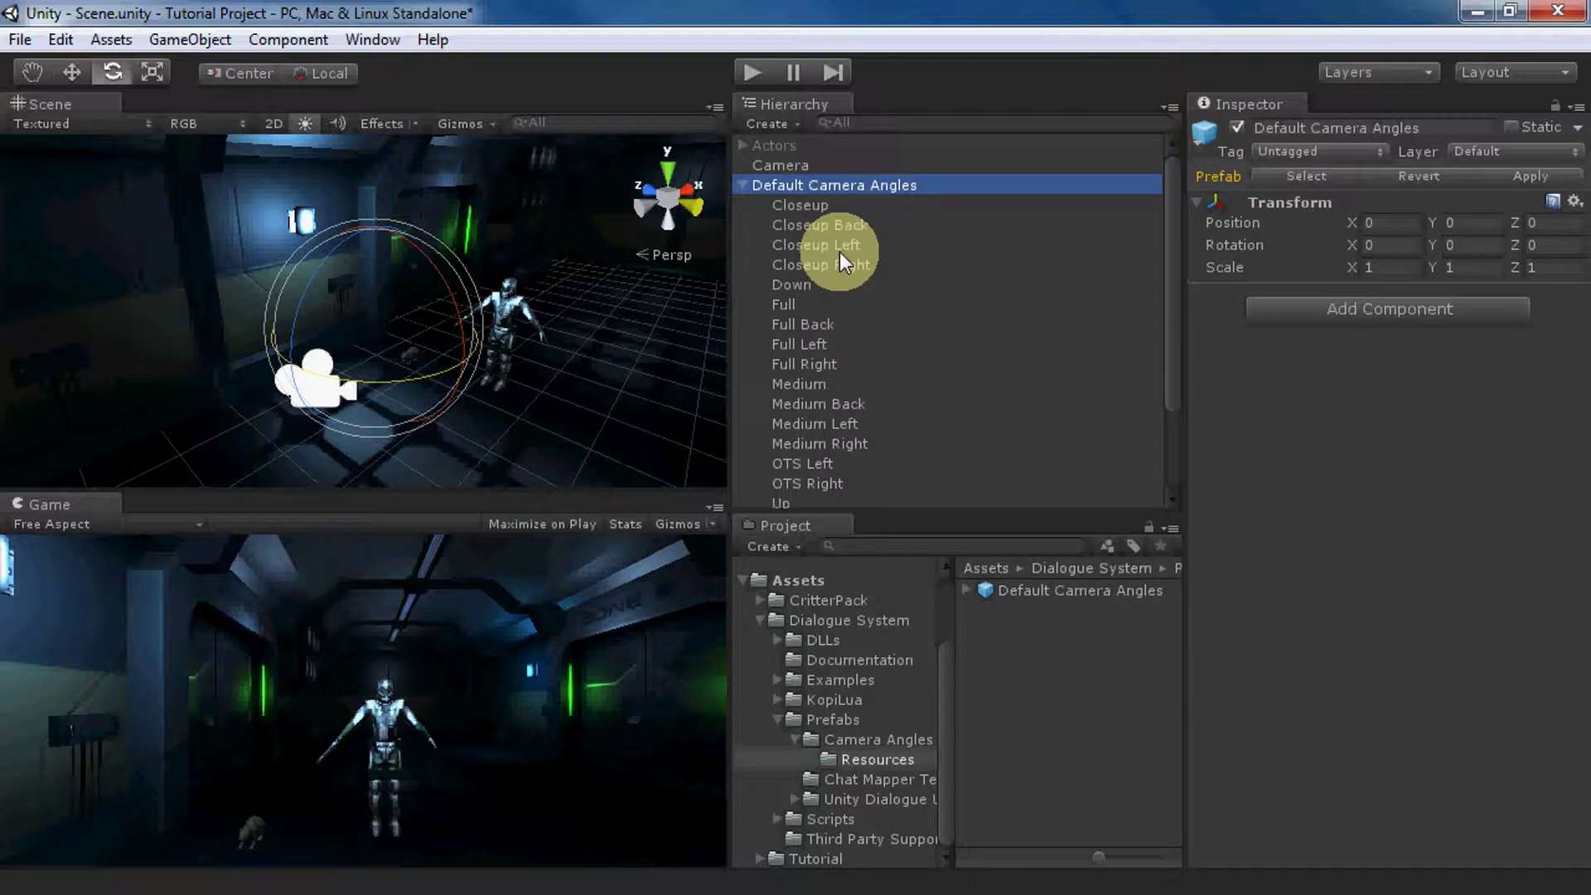
click(801, 205)
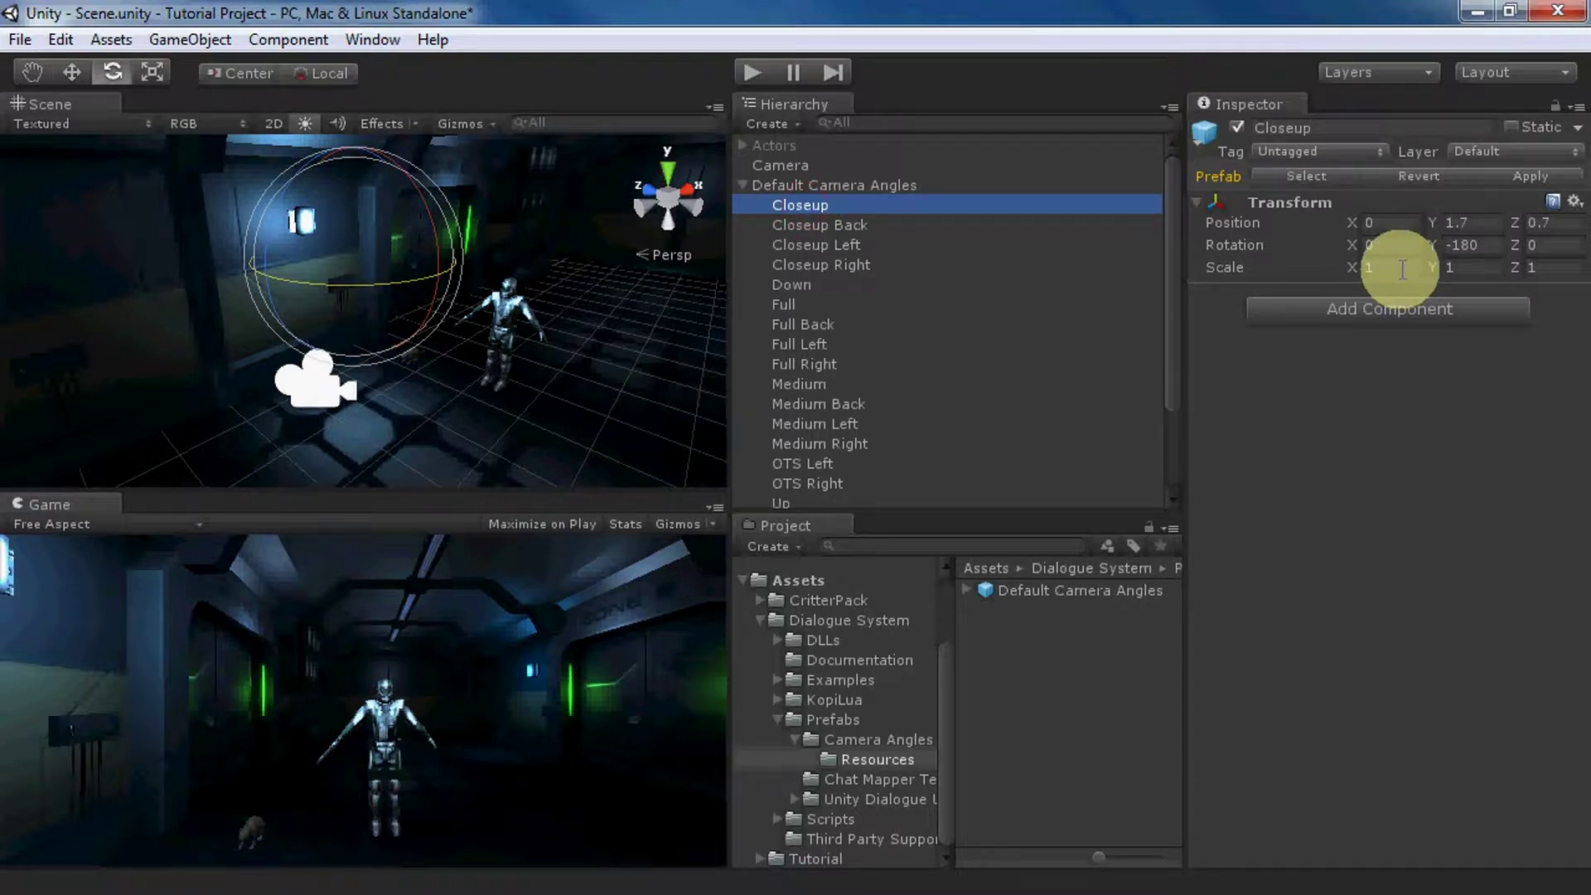
click(372, 41)
mouse_move(427, 134)
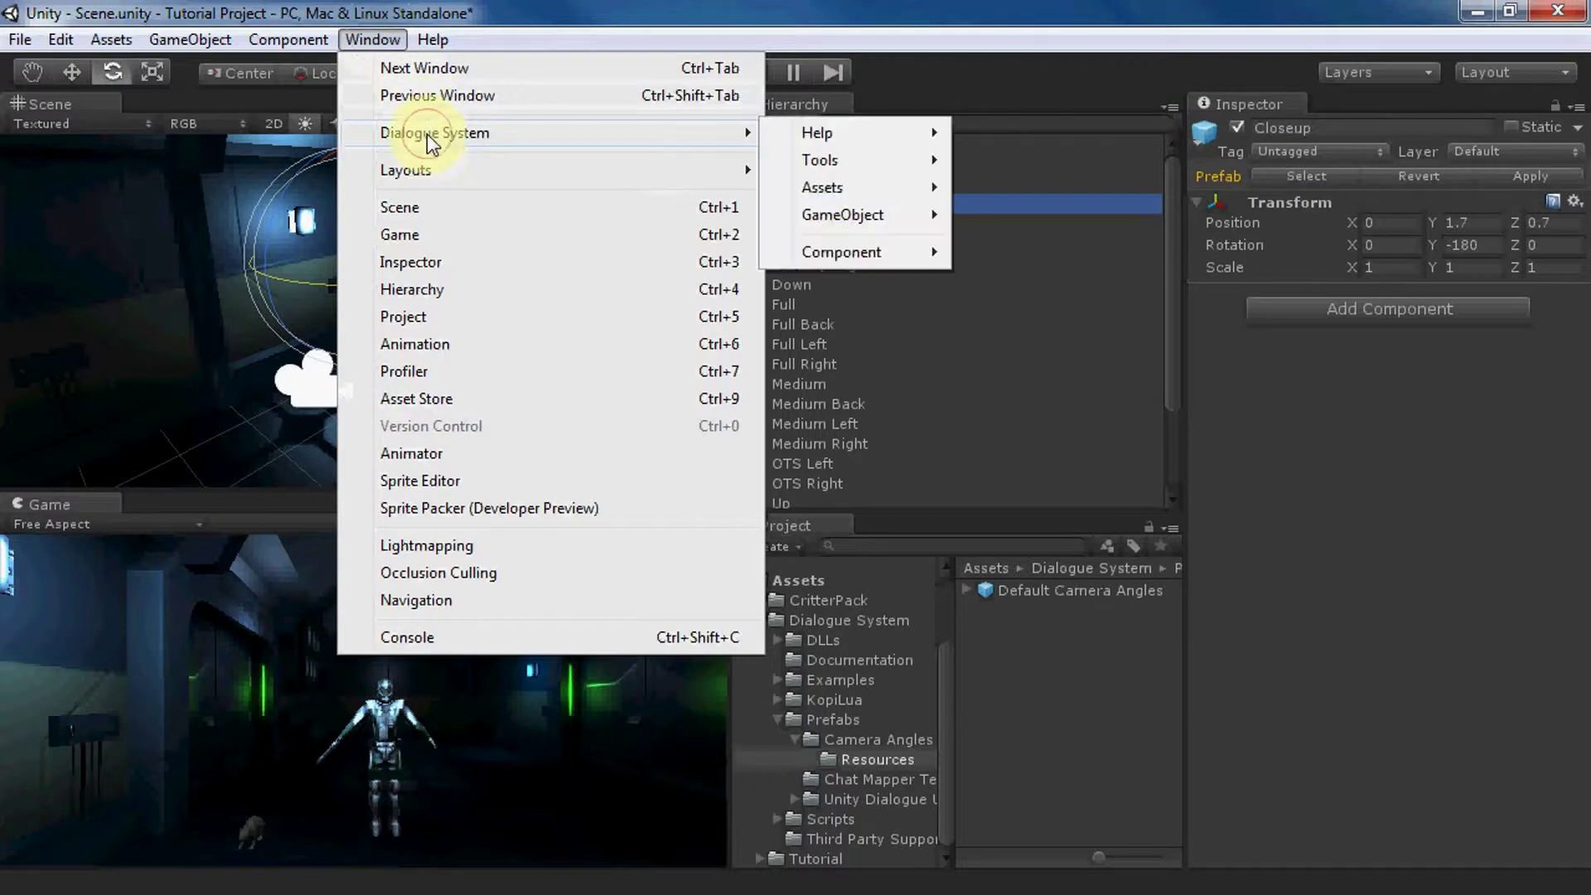
mouse_move(879, 166)
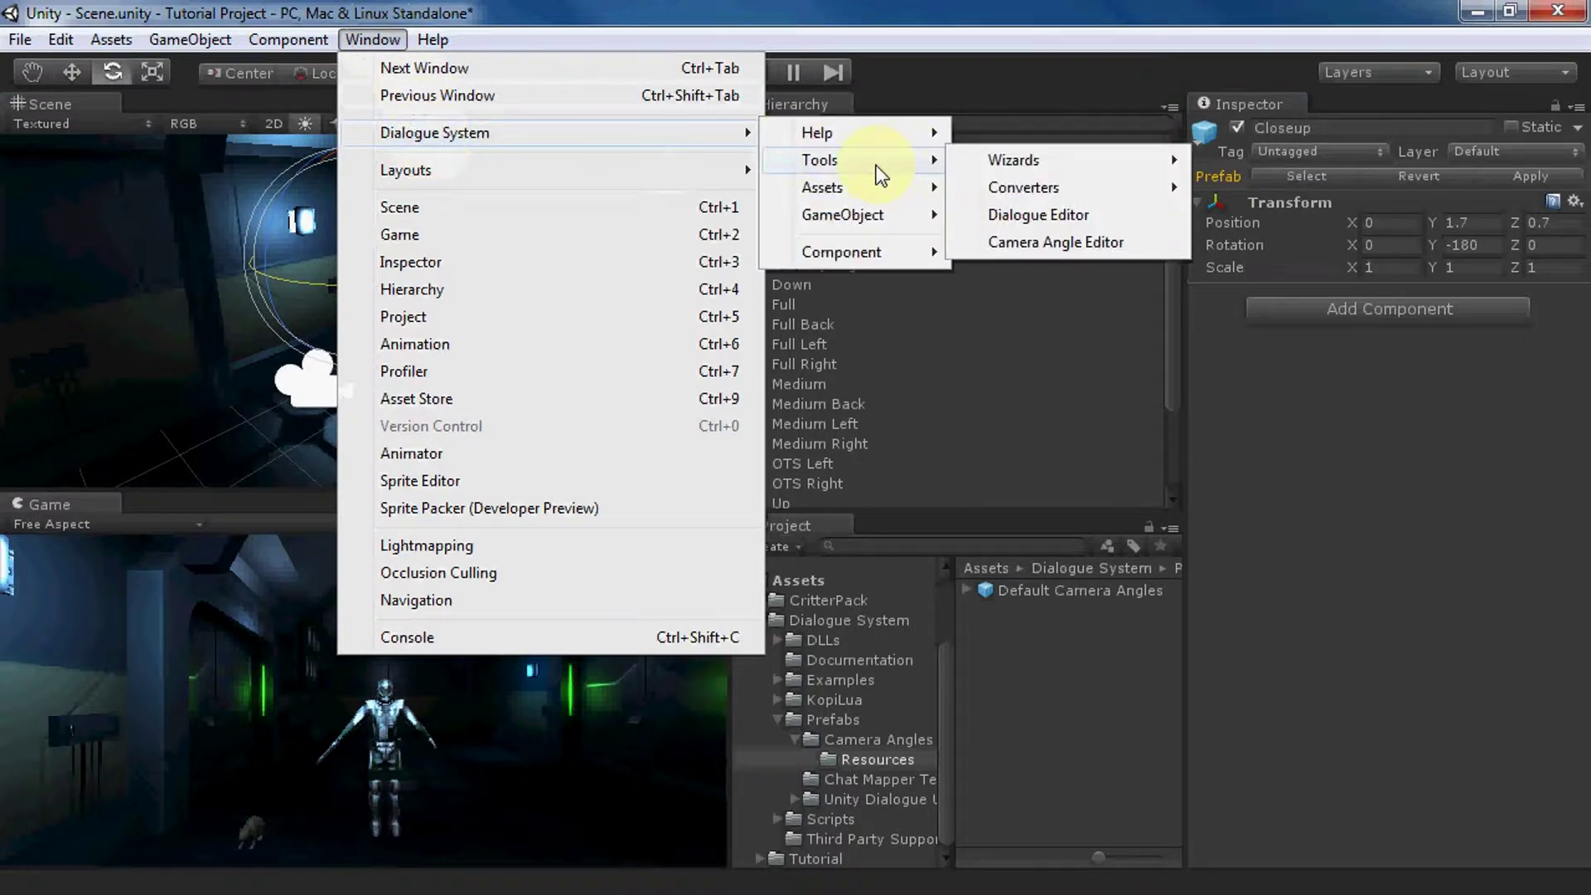
click(1021, 246)
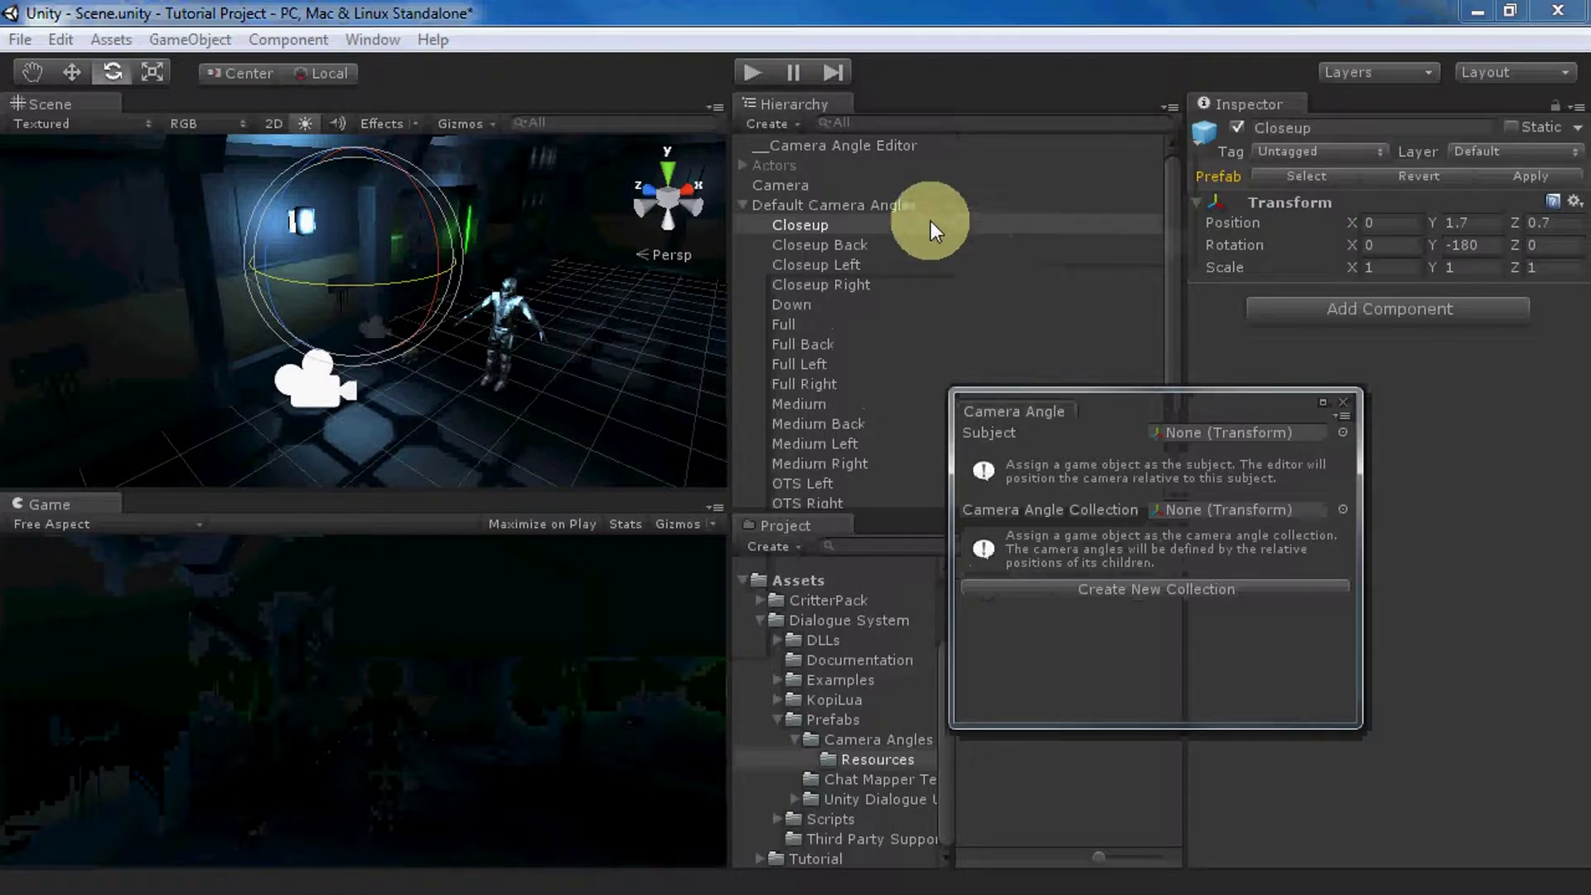
Step: Assign Recon Trooper as the subject and Default Camera Angles as the camera angle collection
click(743, 205)
drag(821, 265, 1250, 434)
drag(839, 203, 1202, 455)
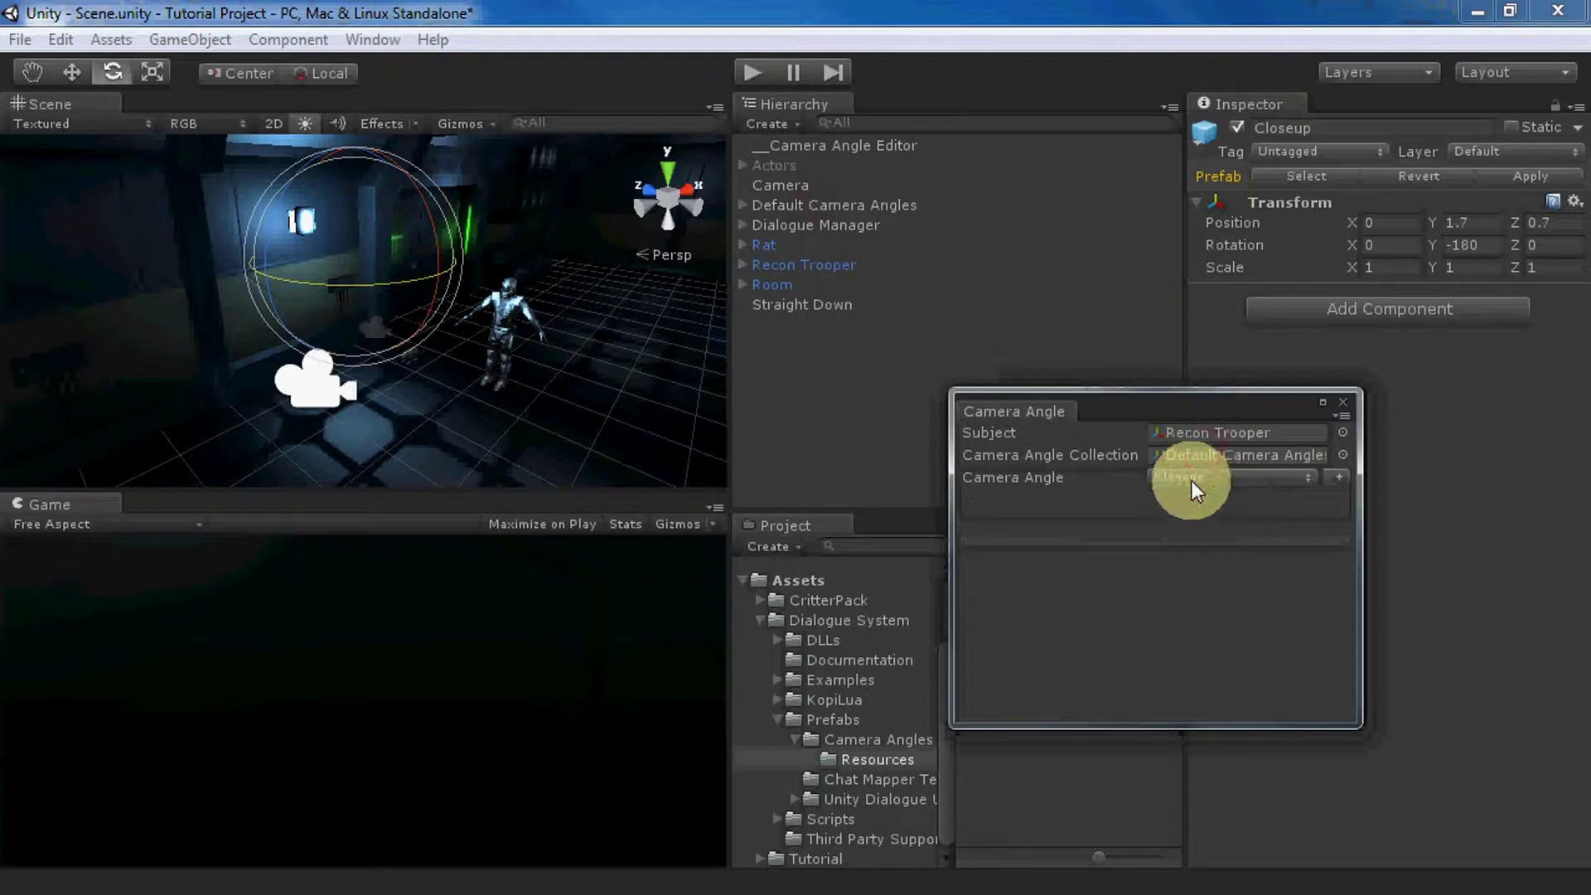
Step: Preview the Wide, Medium and Closeup angles on the Recon Trooper and close the Camera Angle Editor
click(1190, 478)
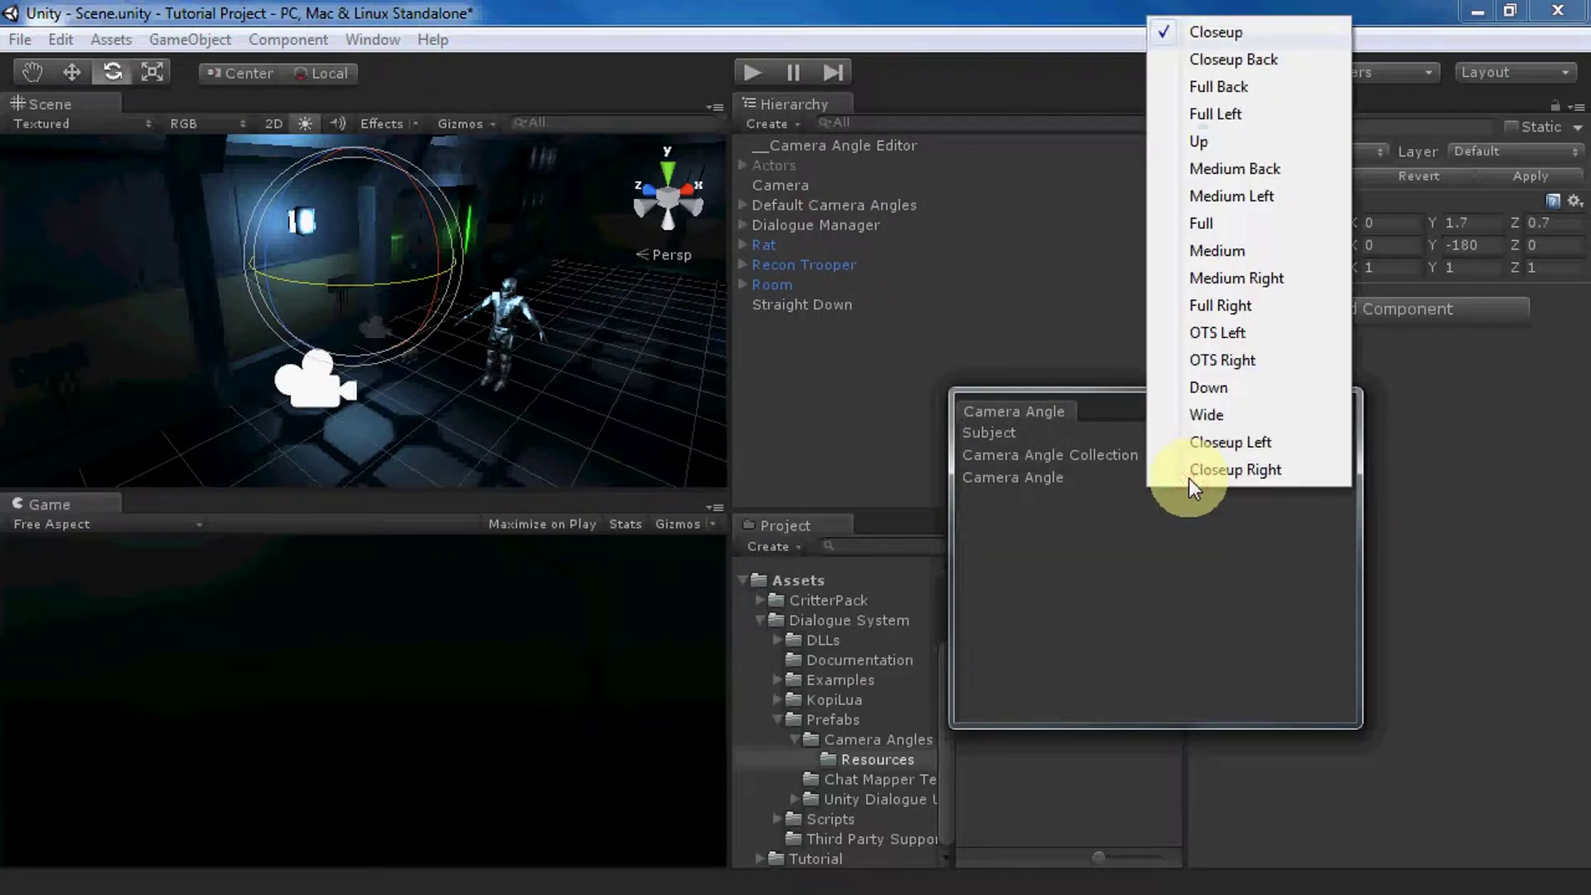
click(1194, 412)
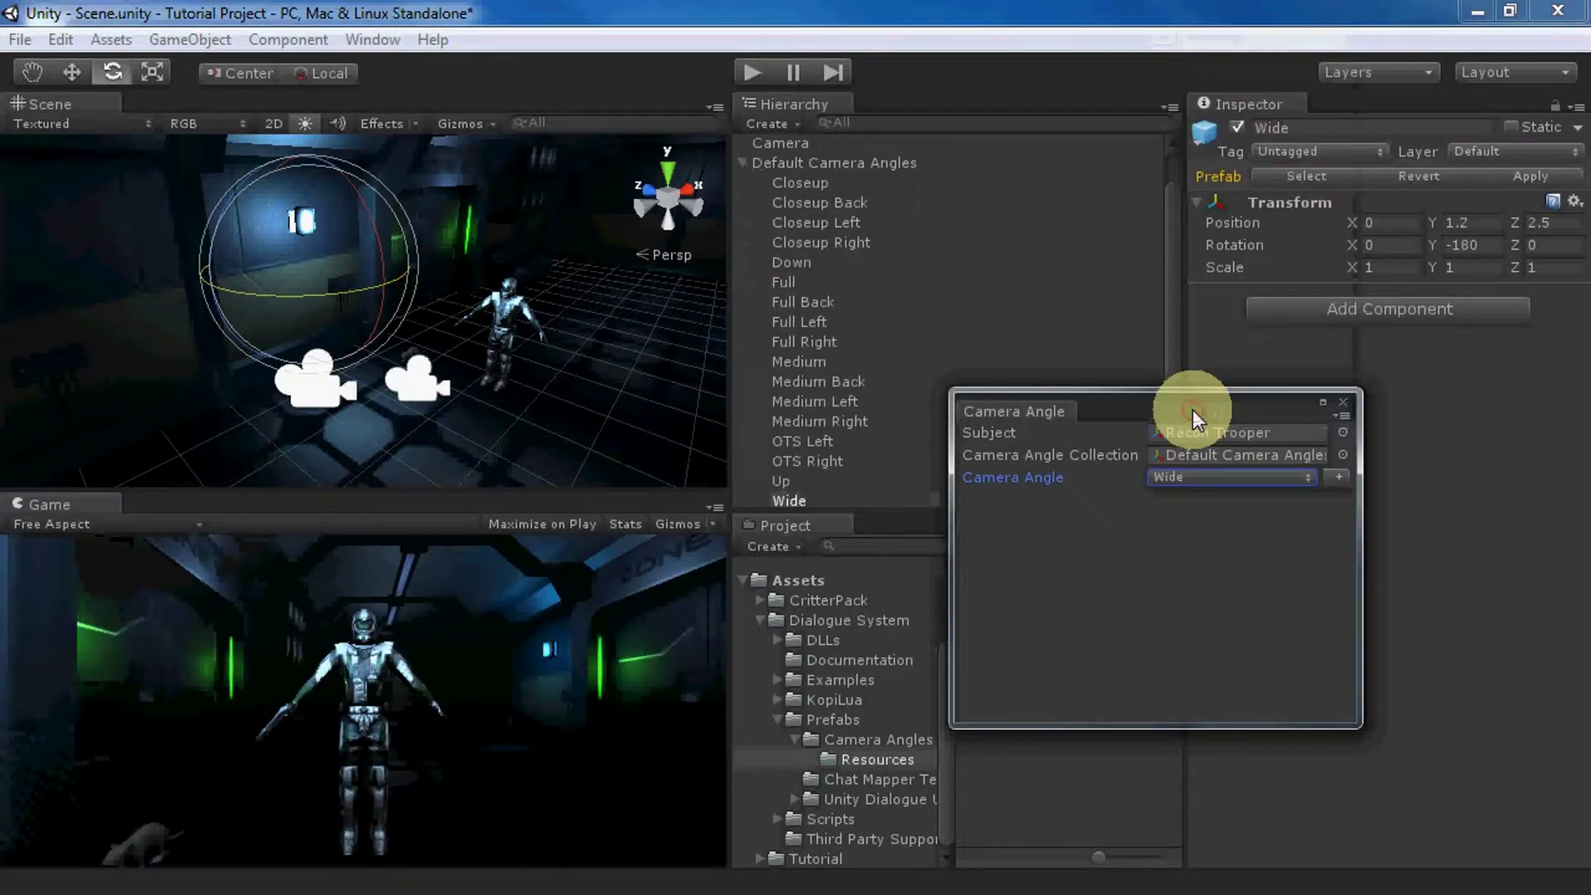
click(1179, 474)
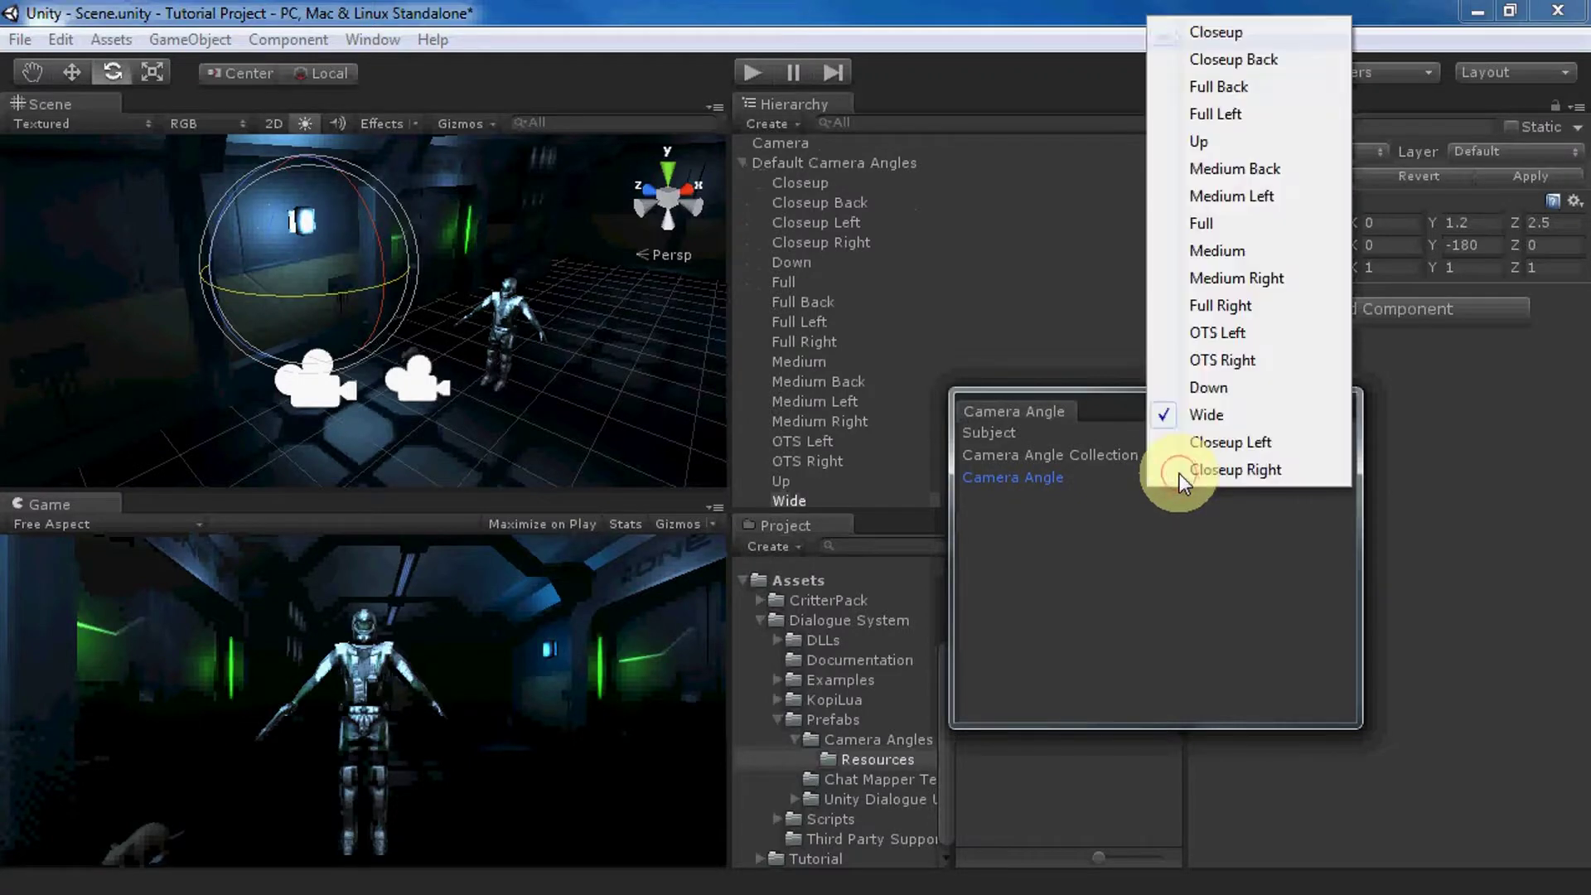
click(1194, 245)
click(1172, 477)
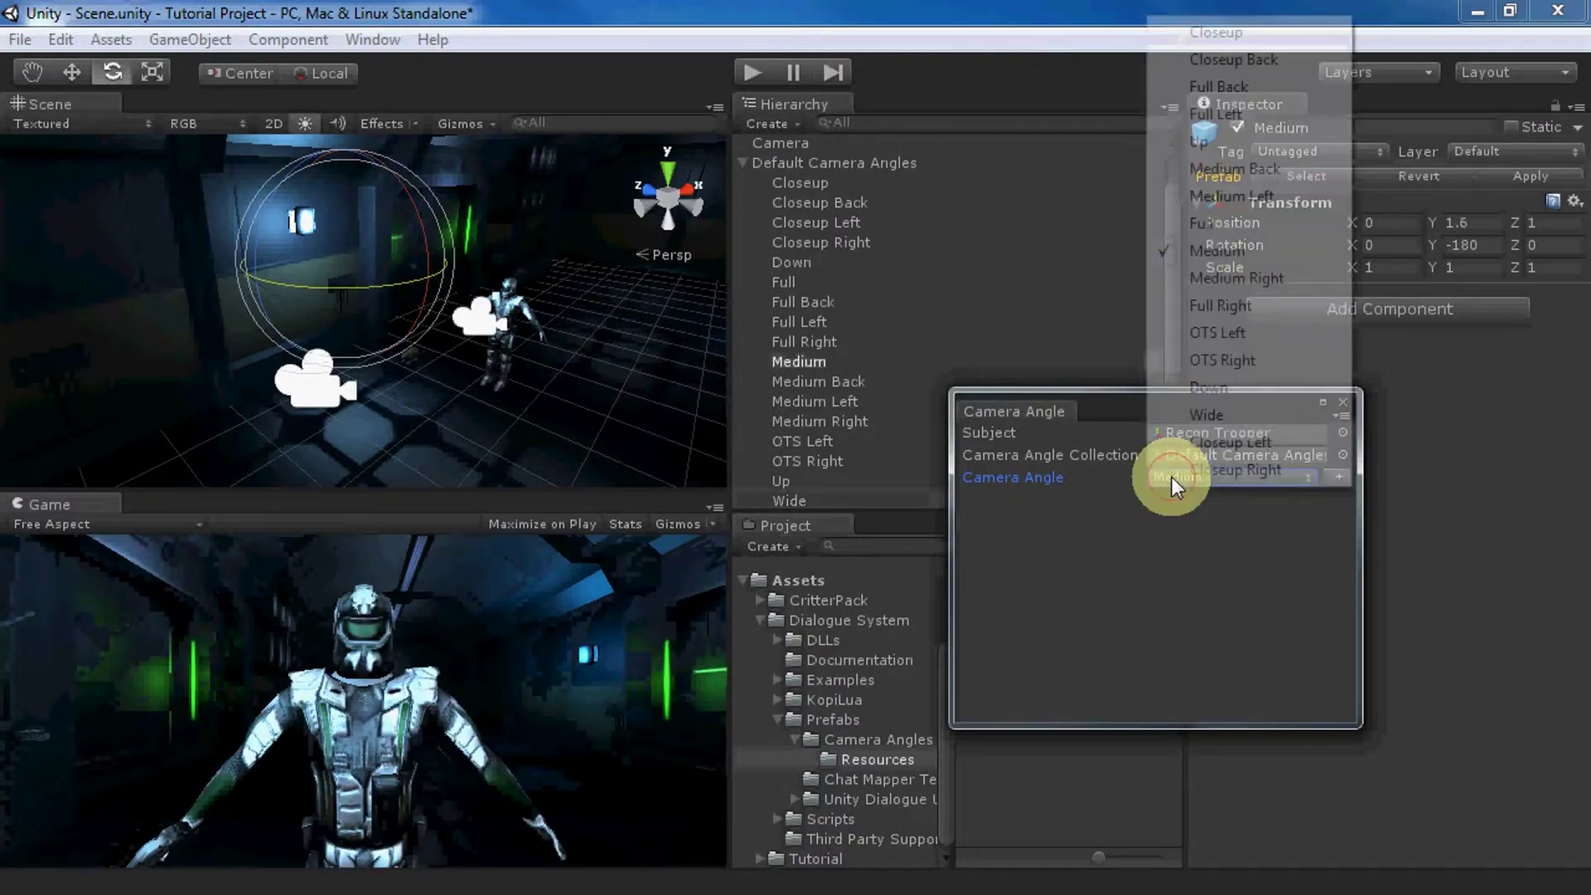
click(1197, 34)
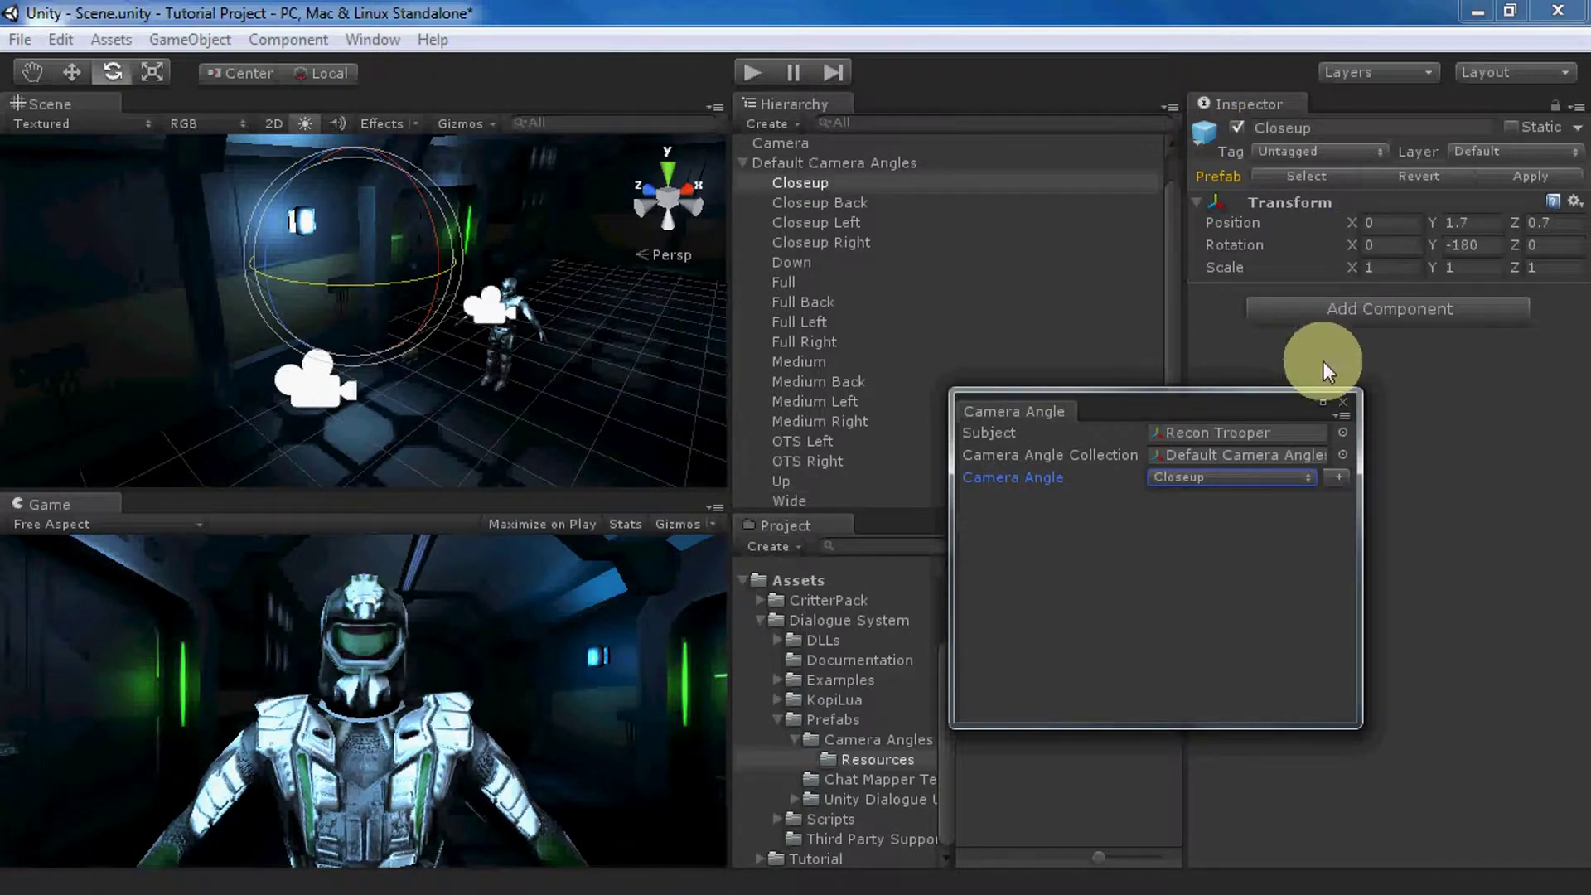
click(1344, 405)
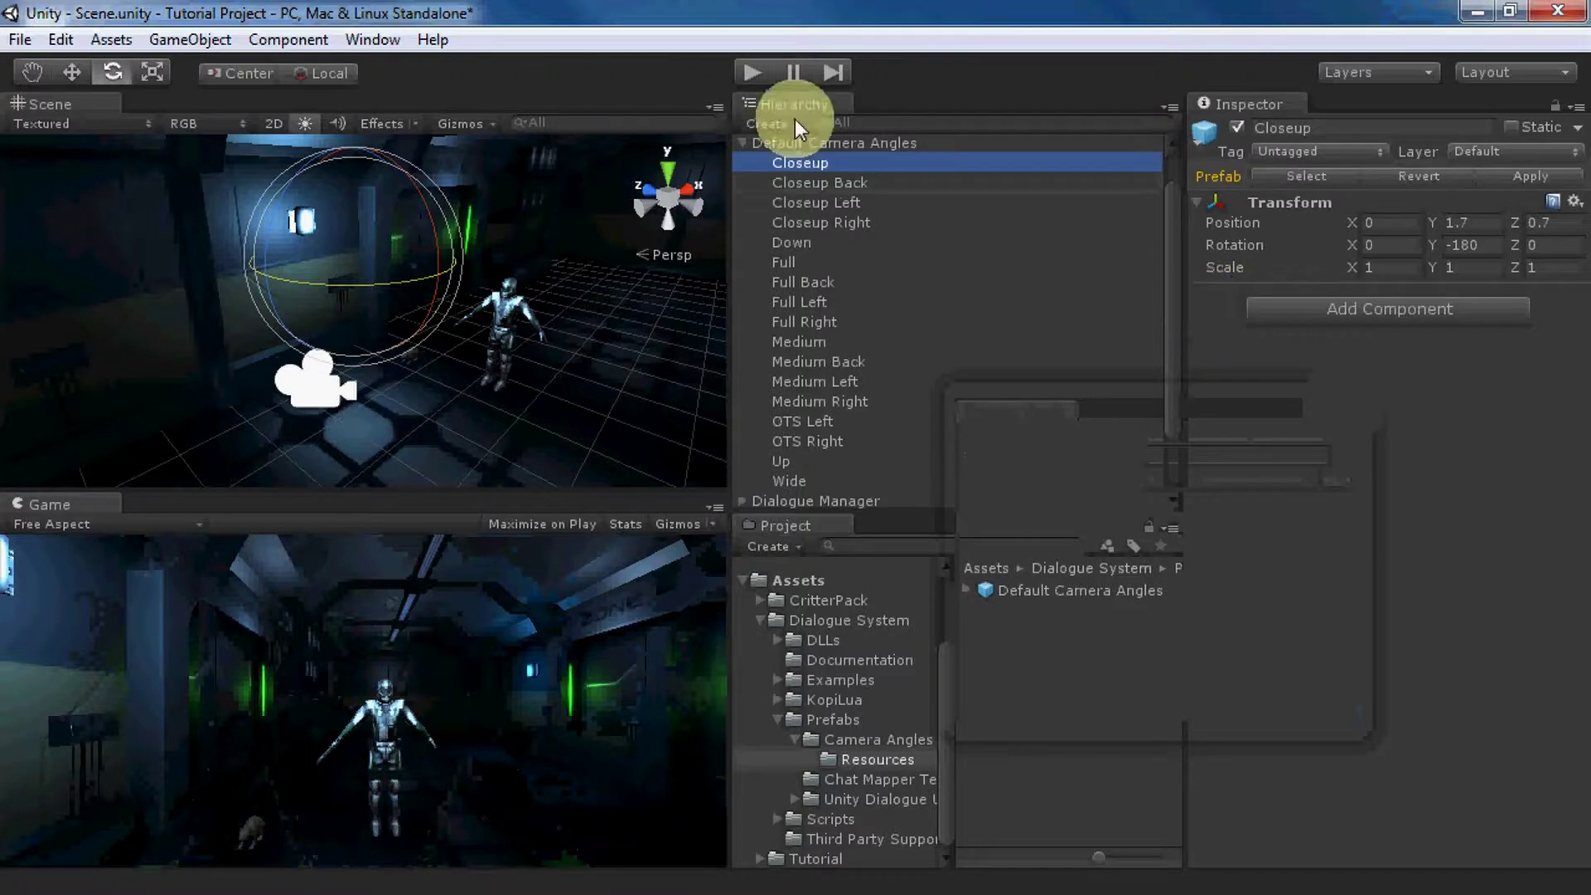
Step: Compare the Recon Trooper and Rat objects in the scene
click(742, 143)
click(797, 243)
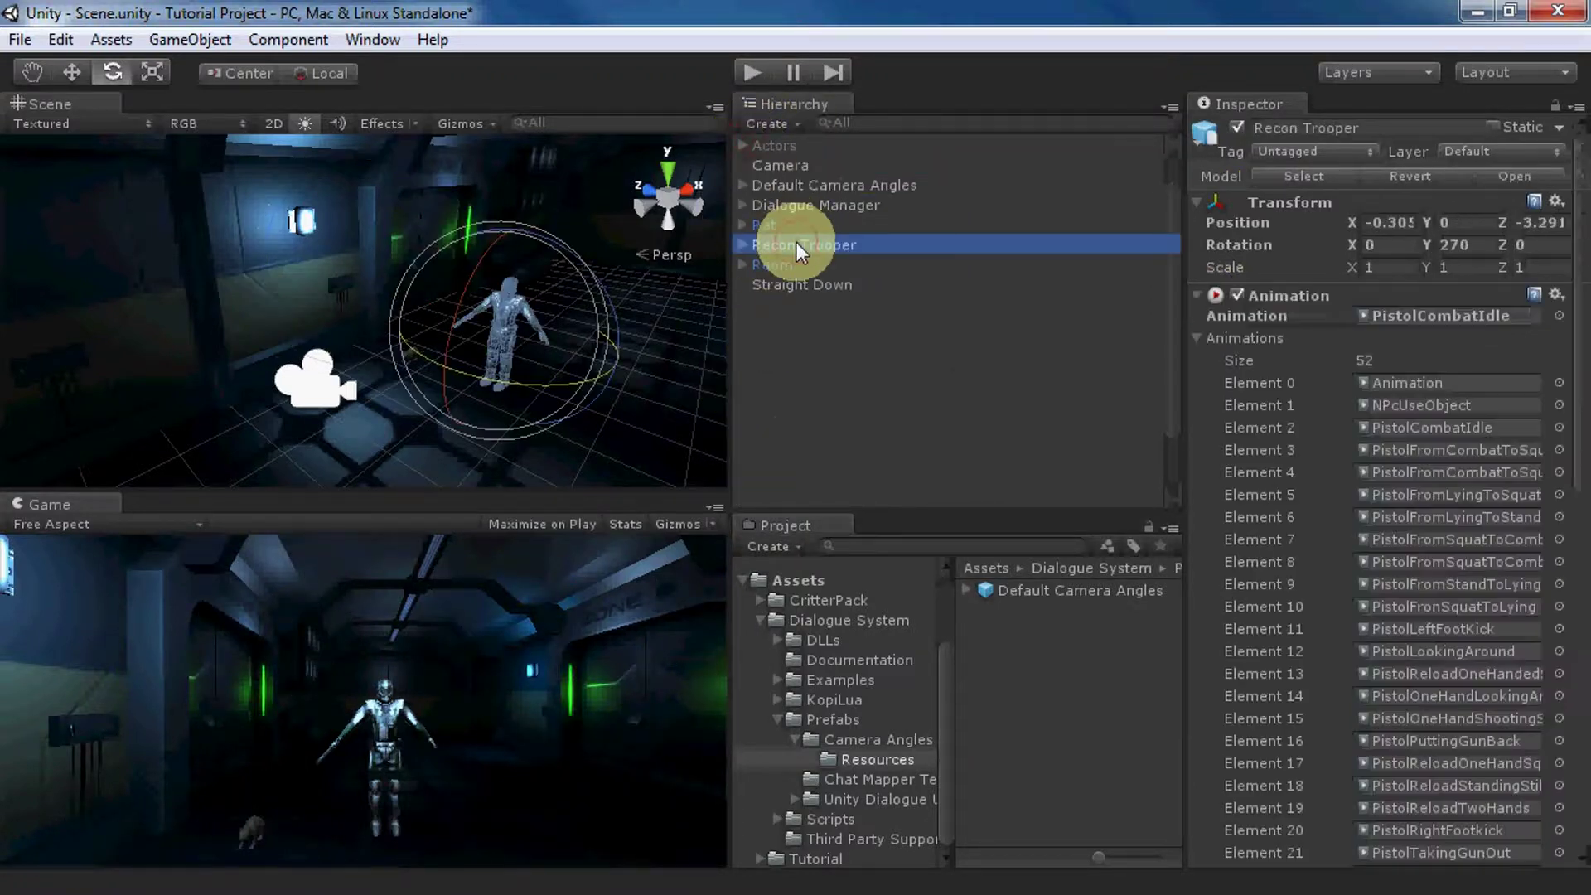
click(767, 223)
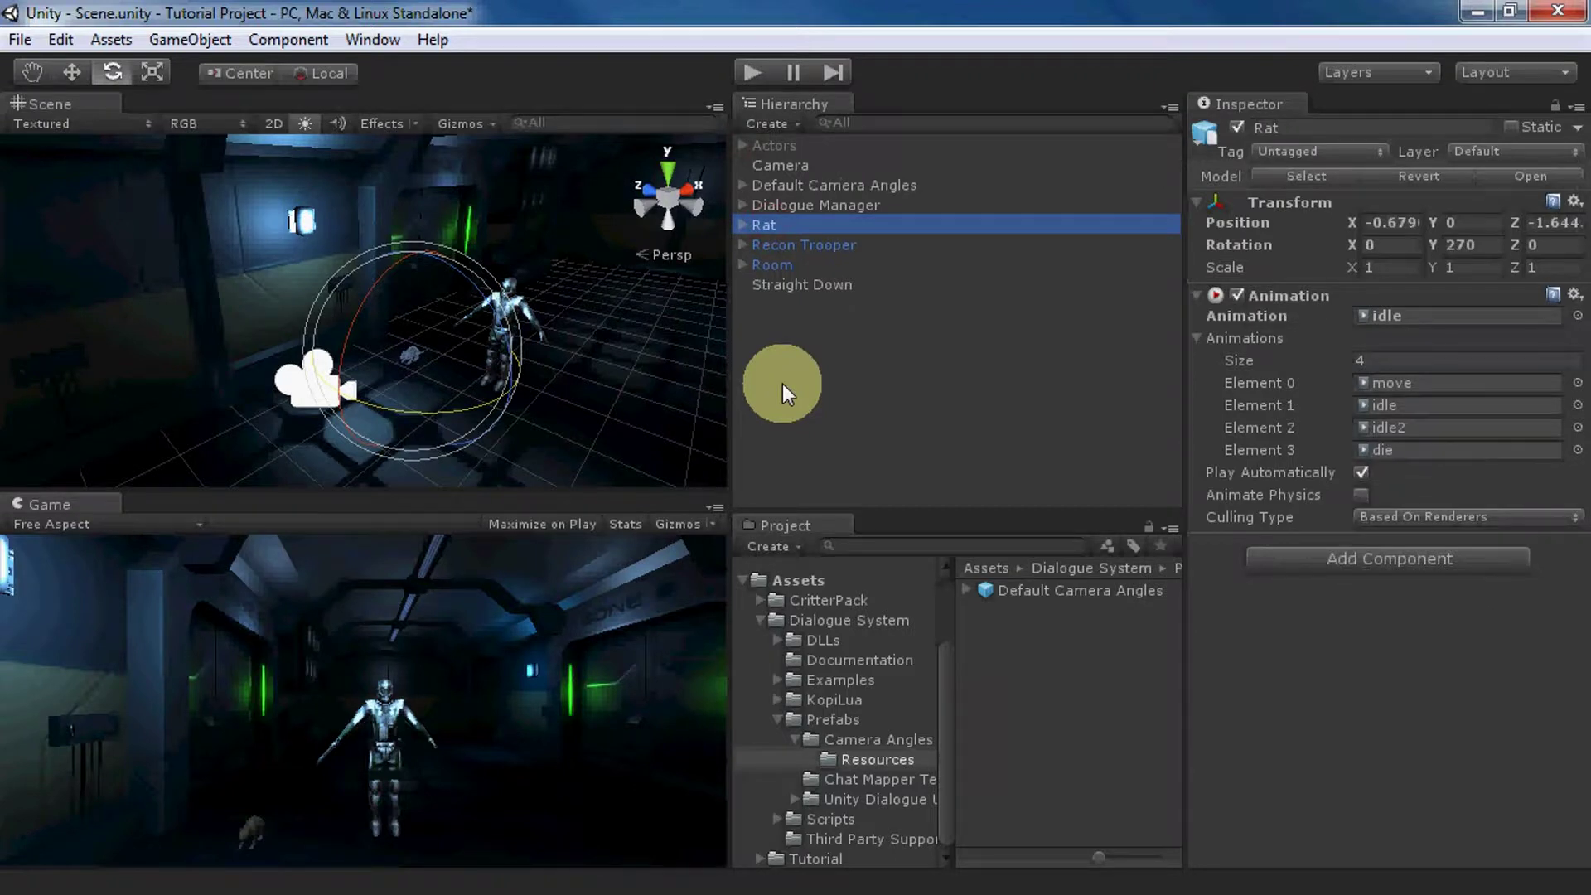
Step: Append a timed "Camera(Closeup,Rat,2)@" command to the sequence in Dialogue Manager's Sequence Trigger
click(811, 204)
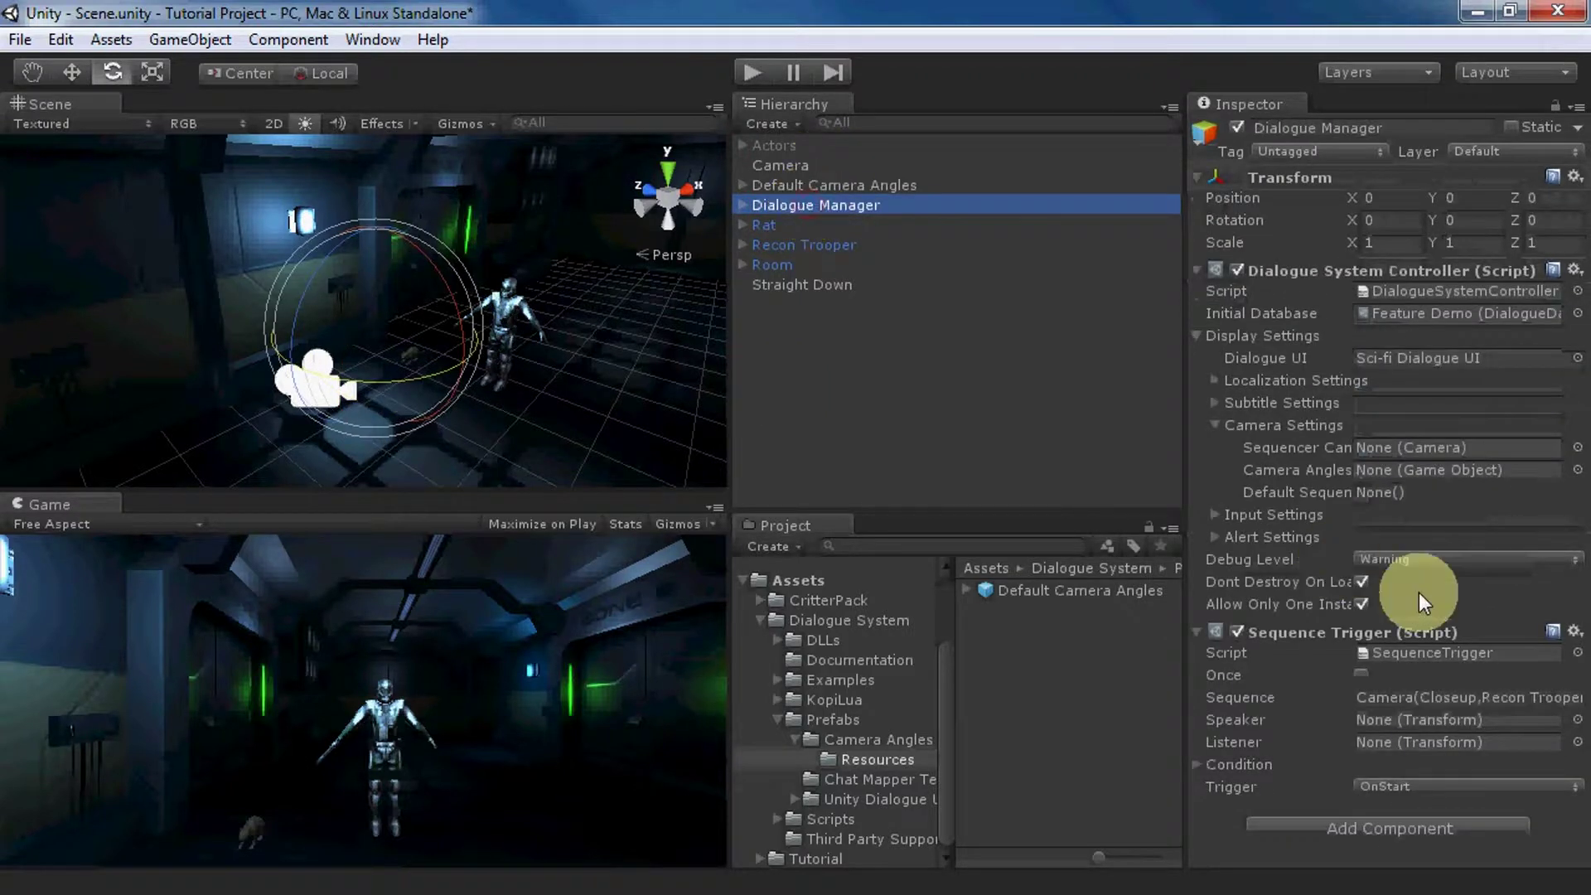
click(1391, 696)
key(Home)
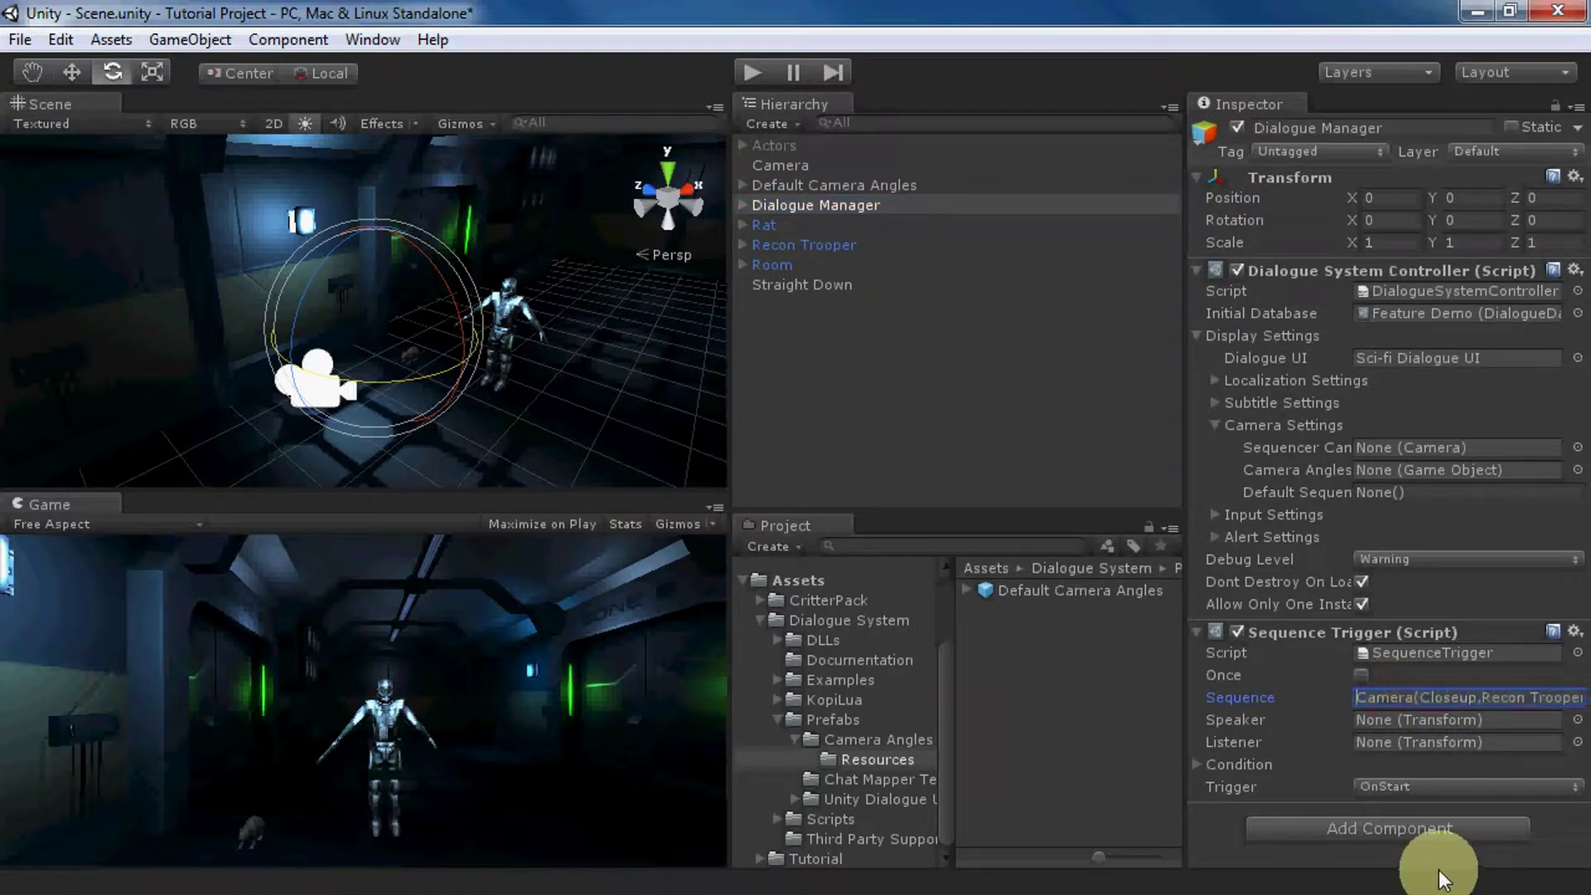
key(End)
text(; Camera(Closeup,Rat,2)@)
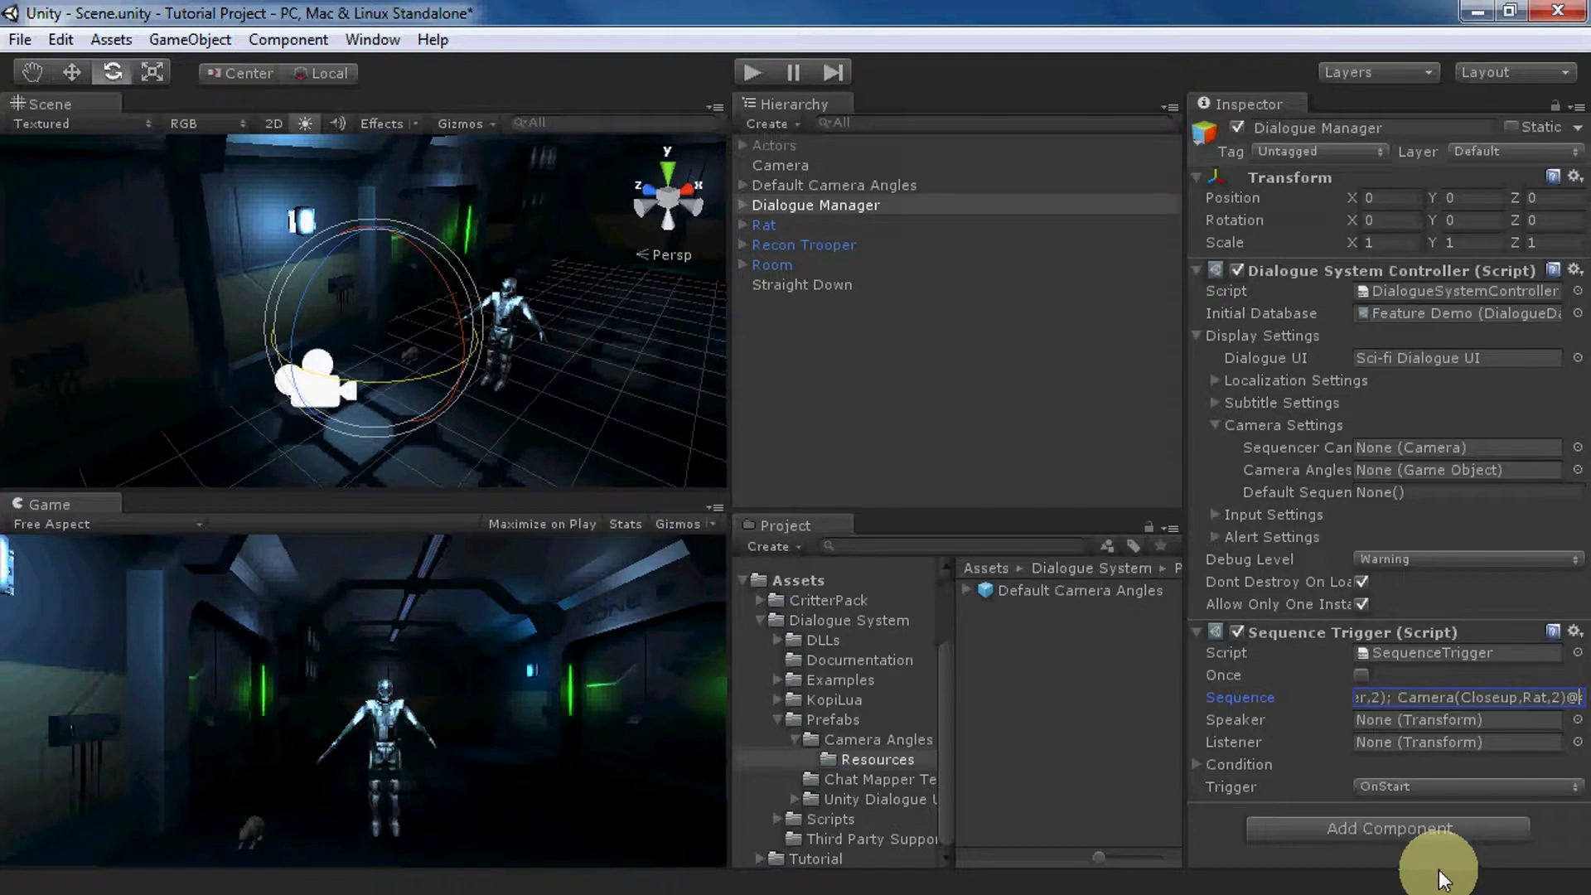
Step: Run the scene to check the camera sequence on the trooper and the rat, and stop playback
click(814, 394)
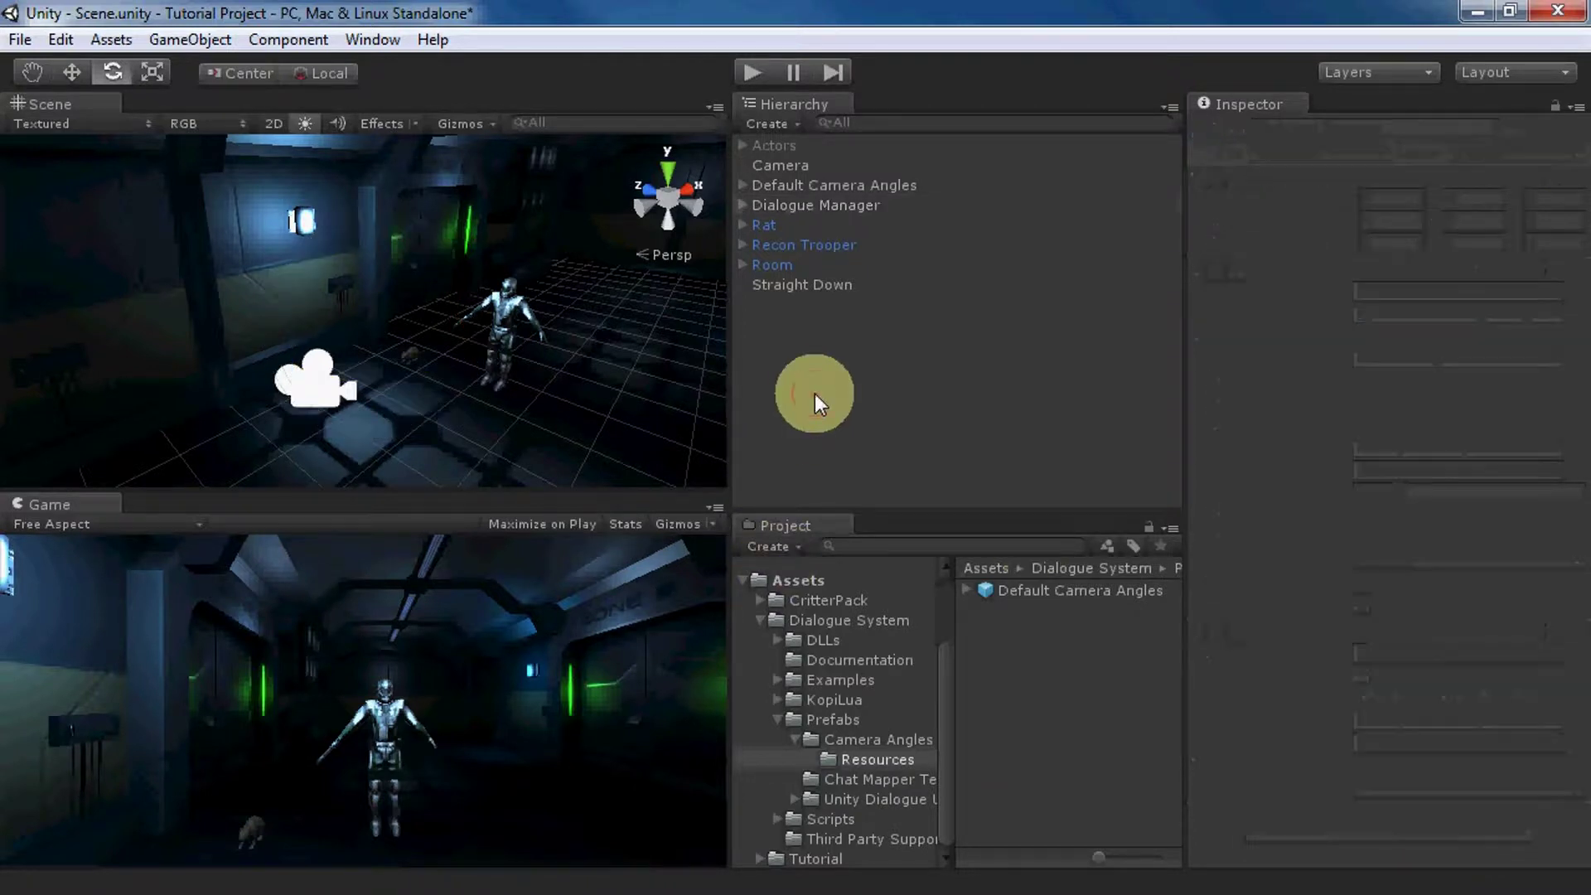
click(748, 75)
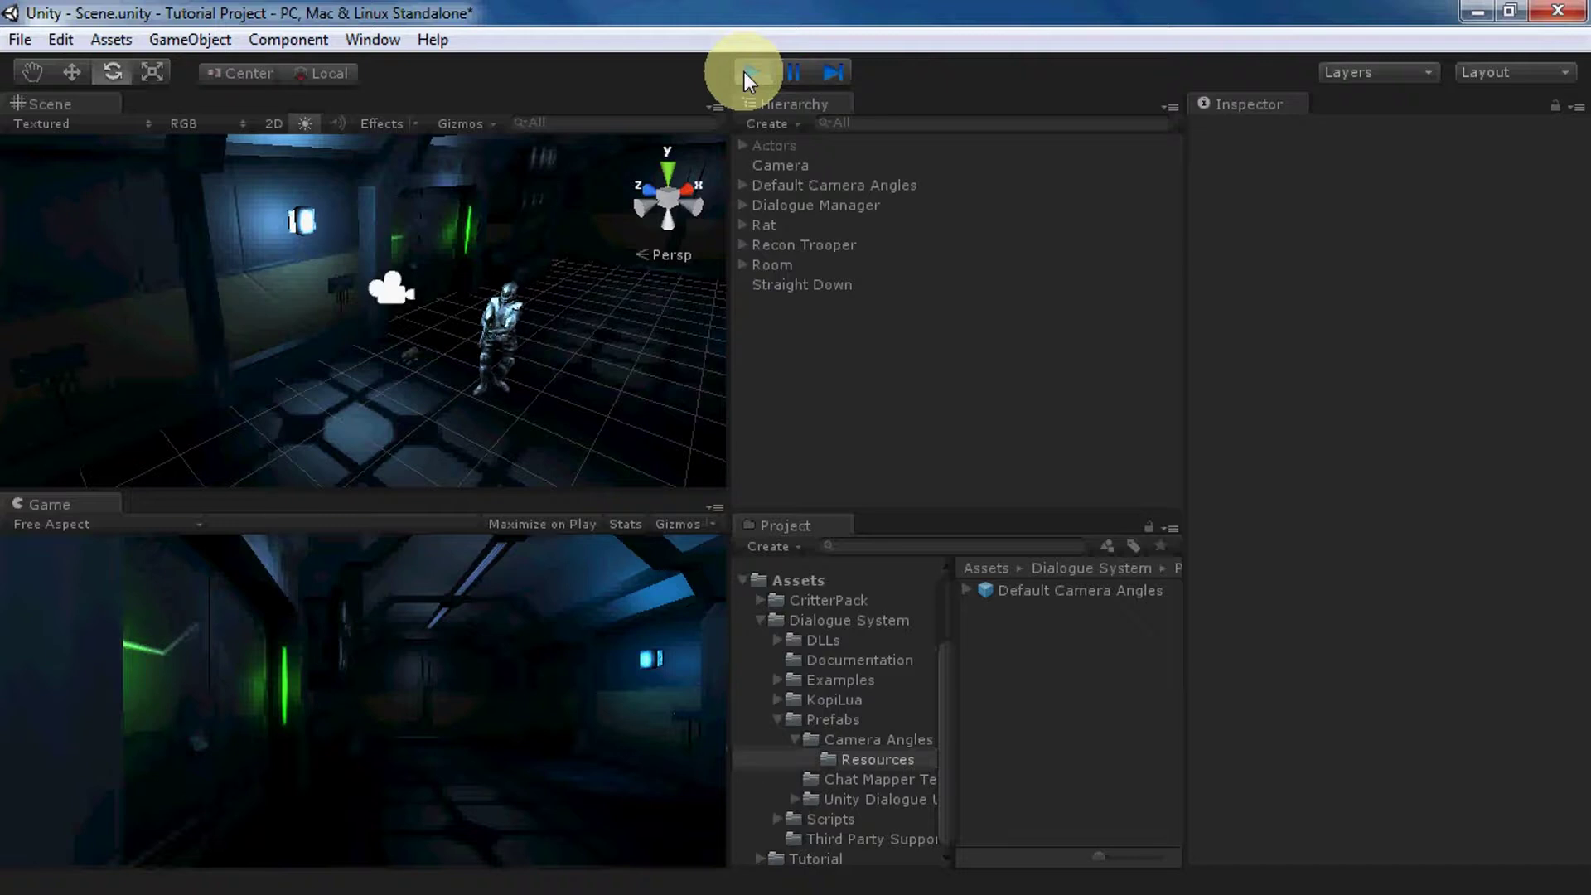
click(750, 72)
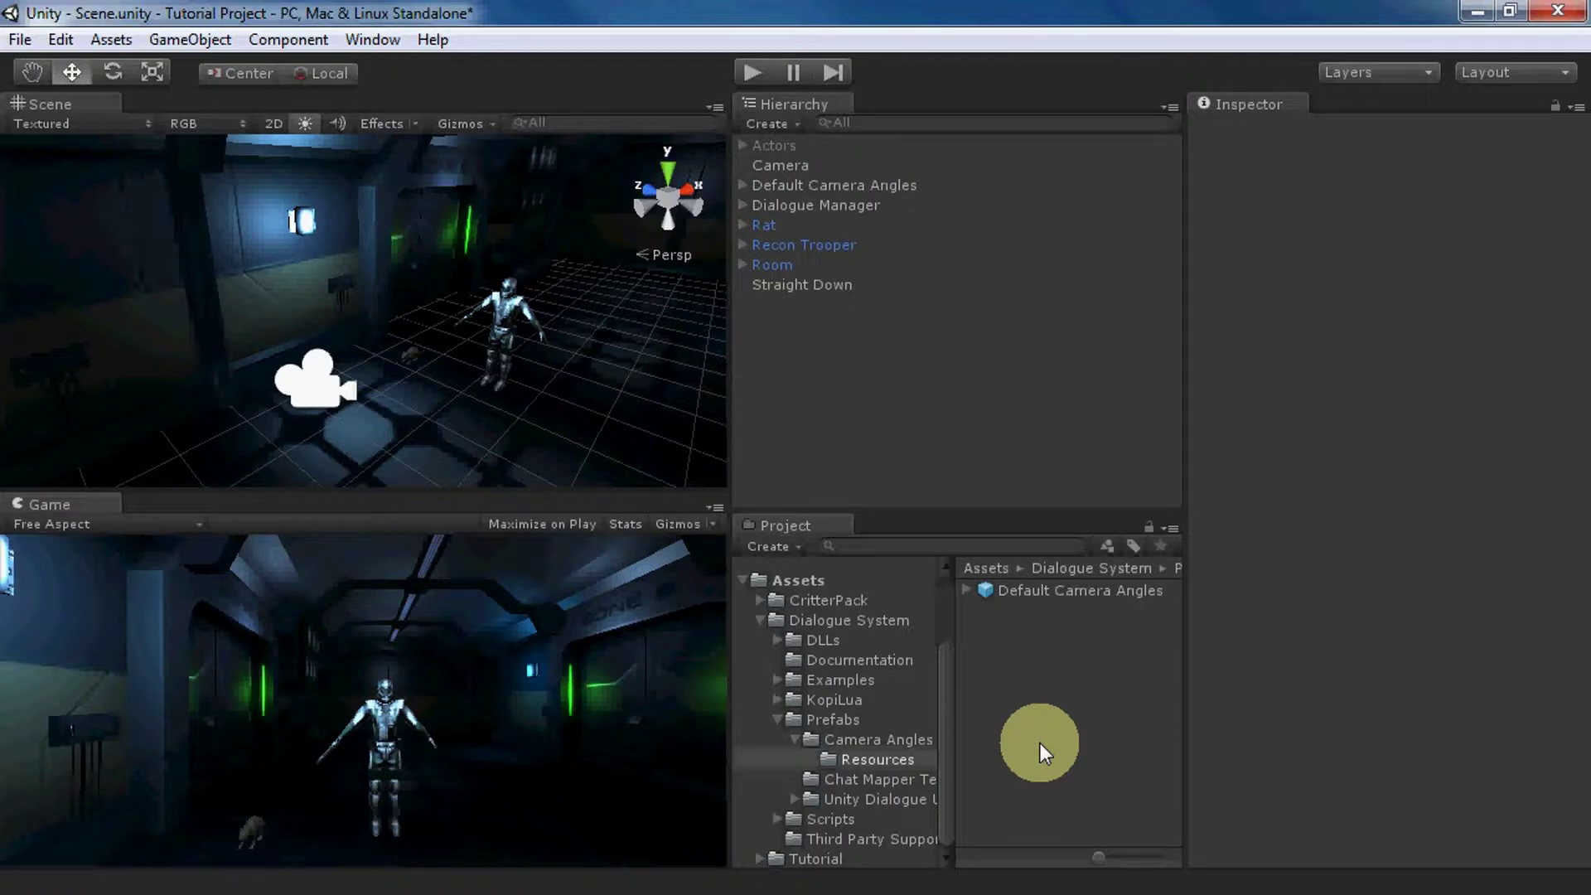
Step: Reopen the Camera Angle Editor of the Dialogue System
click(362, 44)
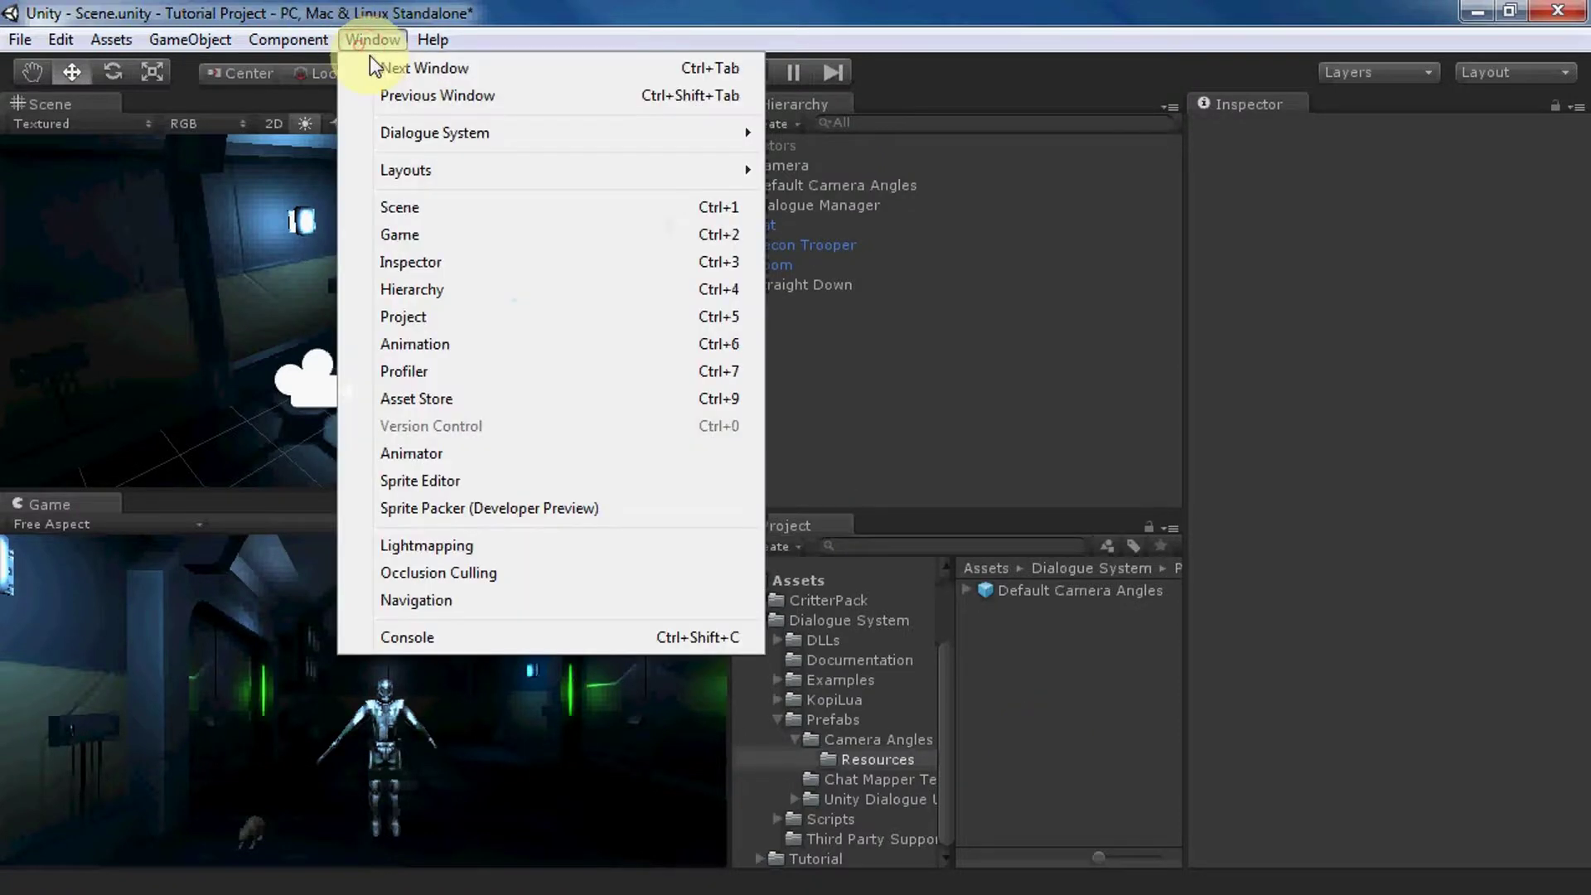
mouse_move(665, 131)
mouse_move(825, 161)
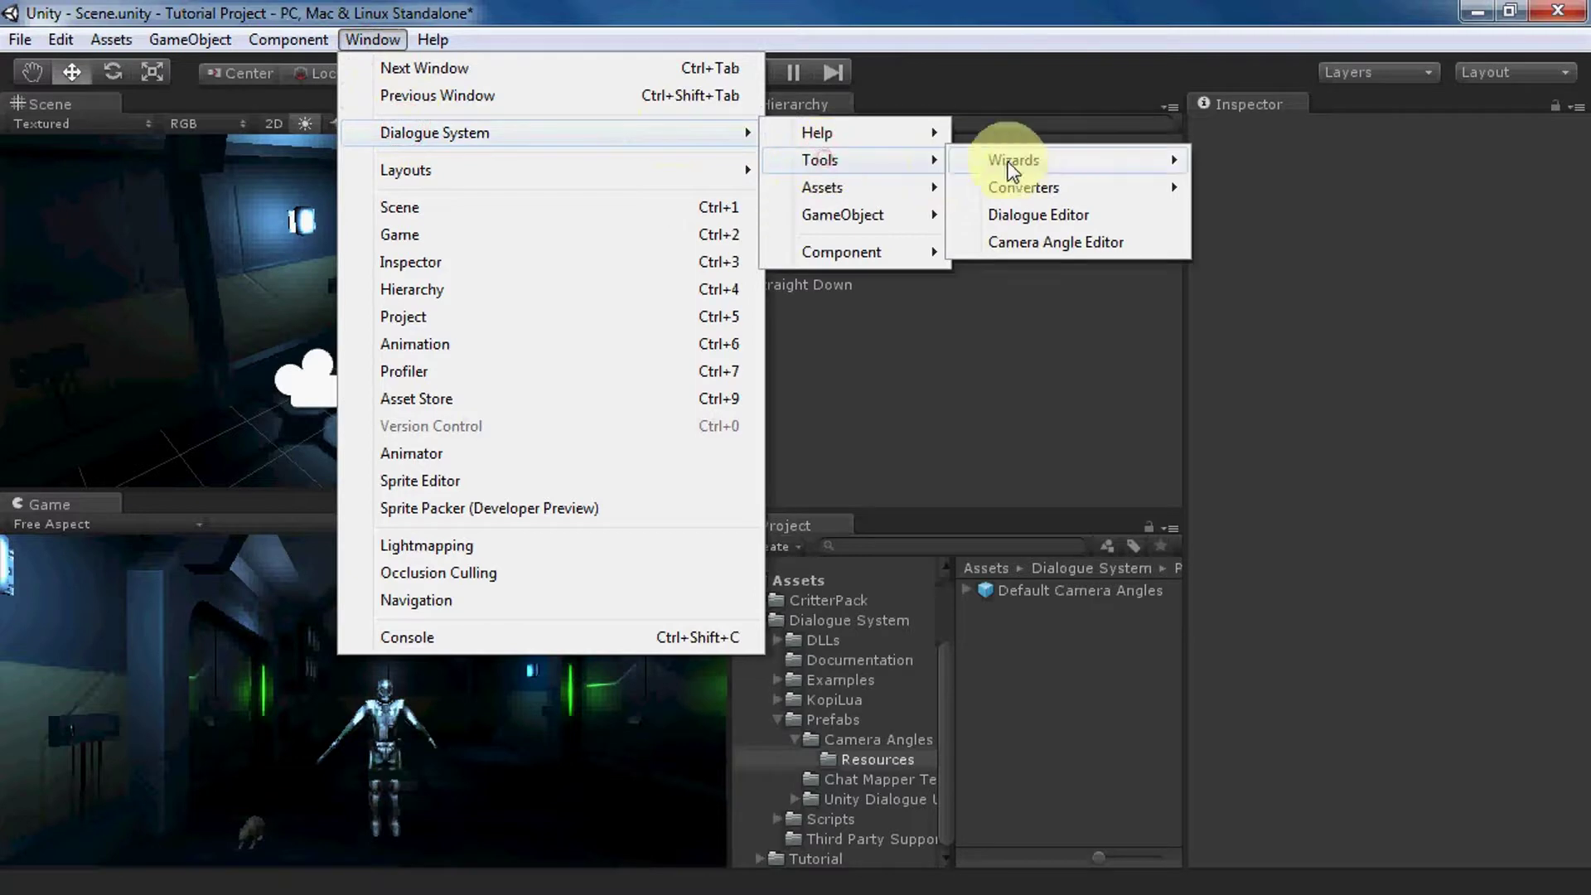
click(1051, 238)
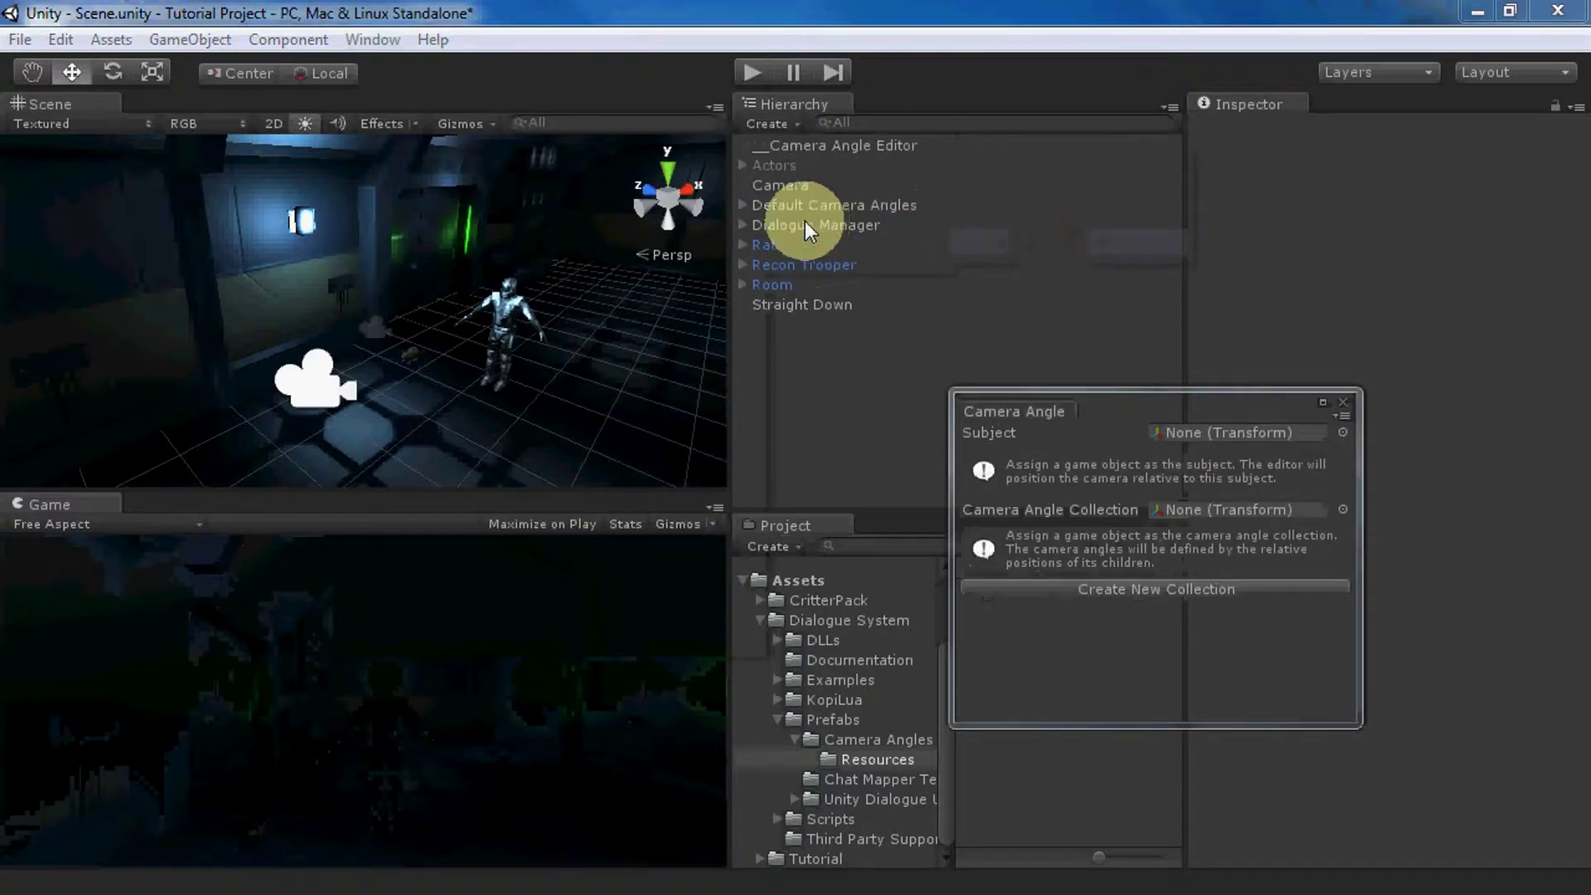
Step: Assign Rat as the subject and Default Camera Angles as the collection, and preview the Closeup angle
drag(759, 240, 1224, 429)
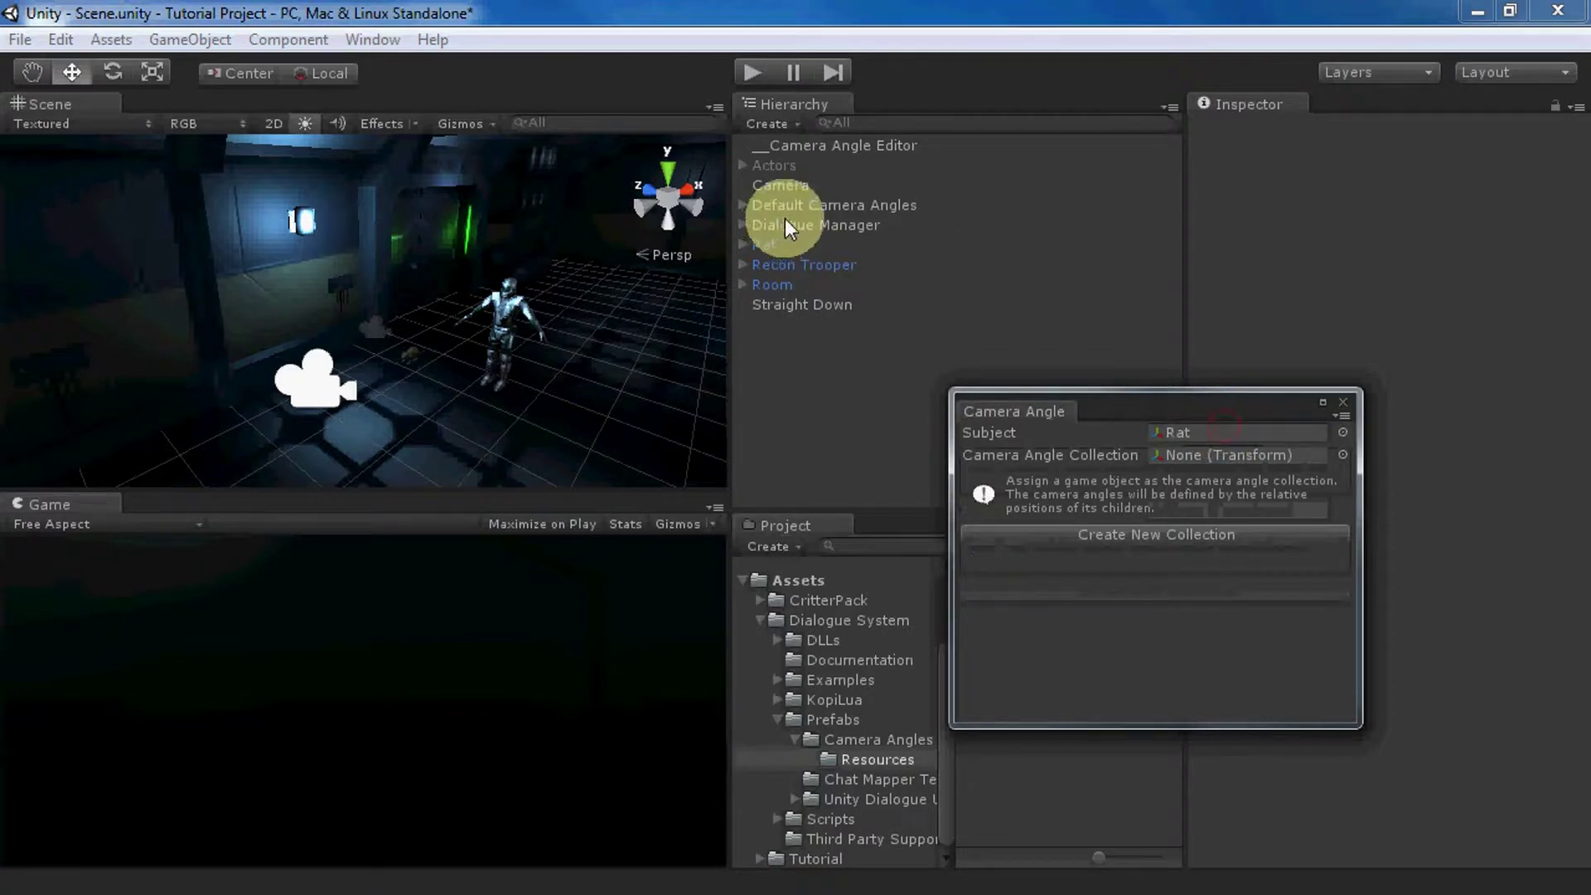
drag(785, 212, 1175, 452)
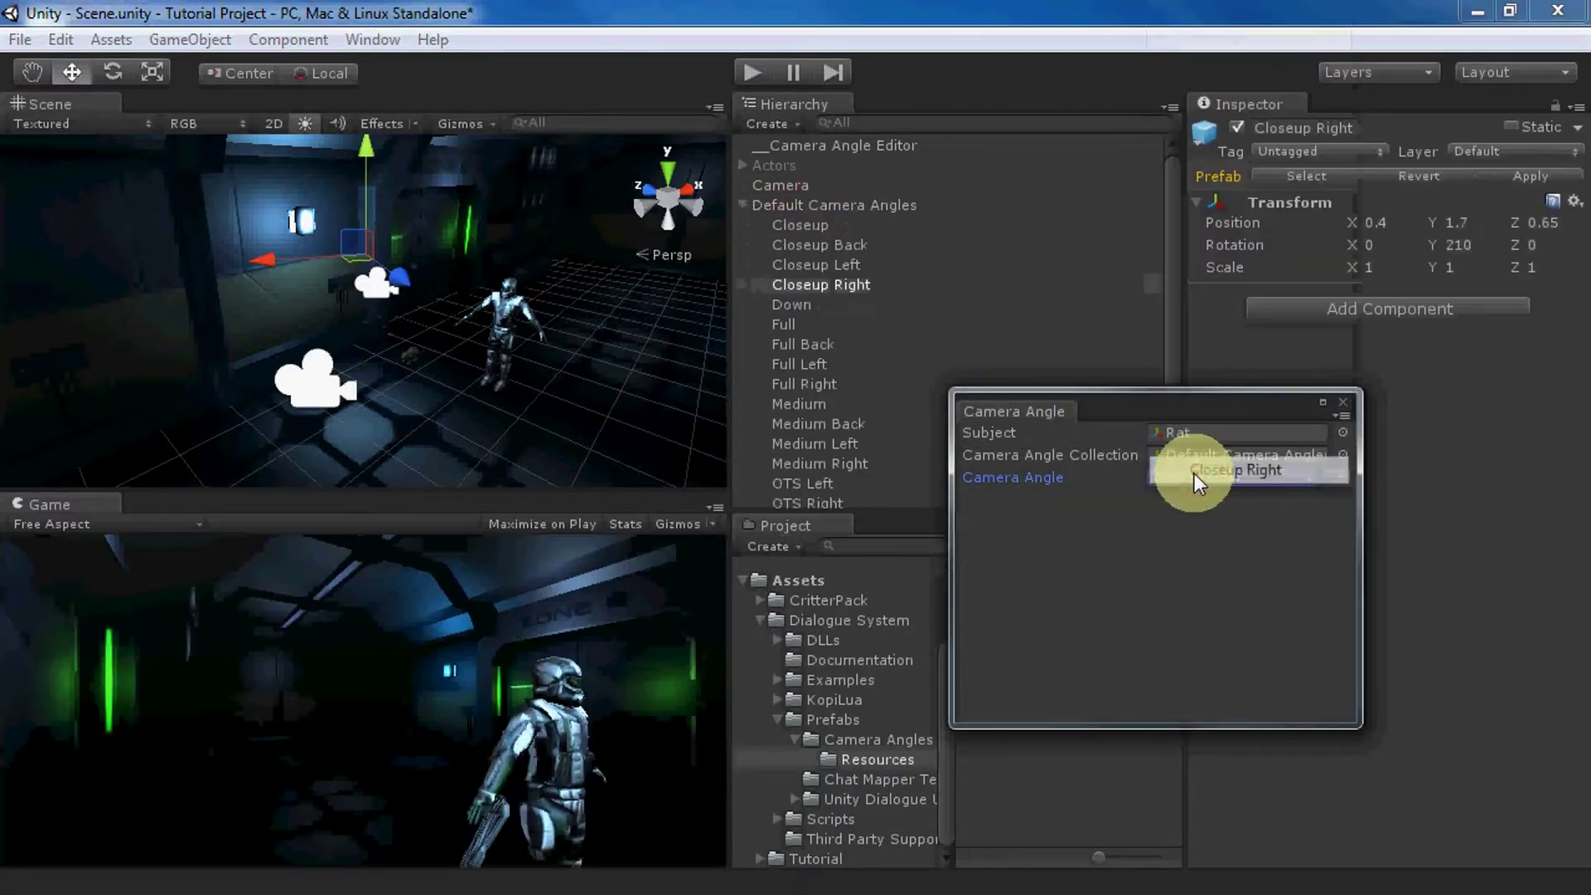
click(1196, 475)
click(1184, 35)
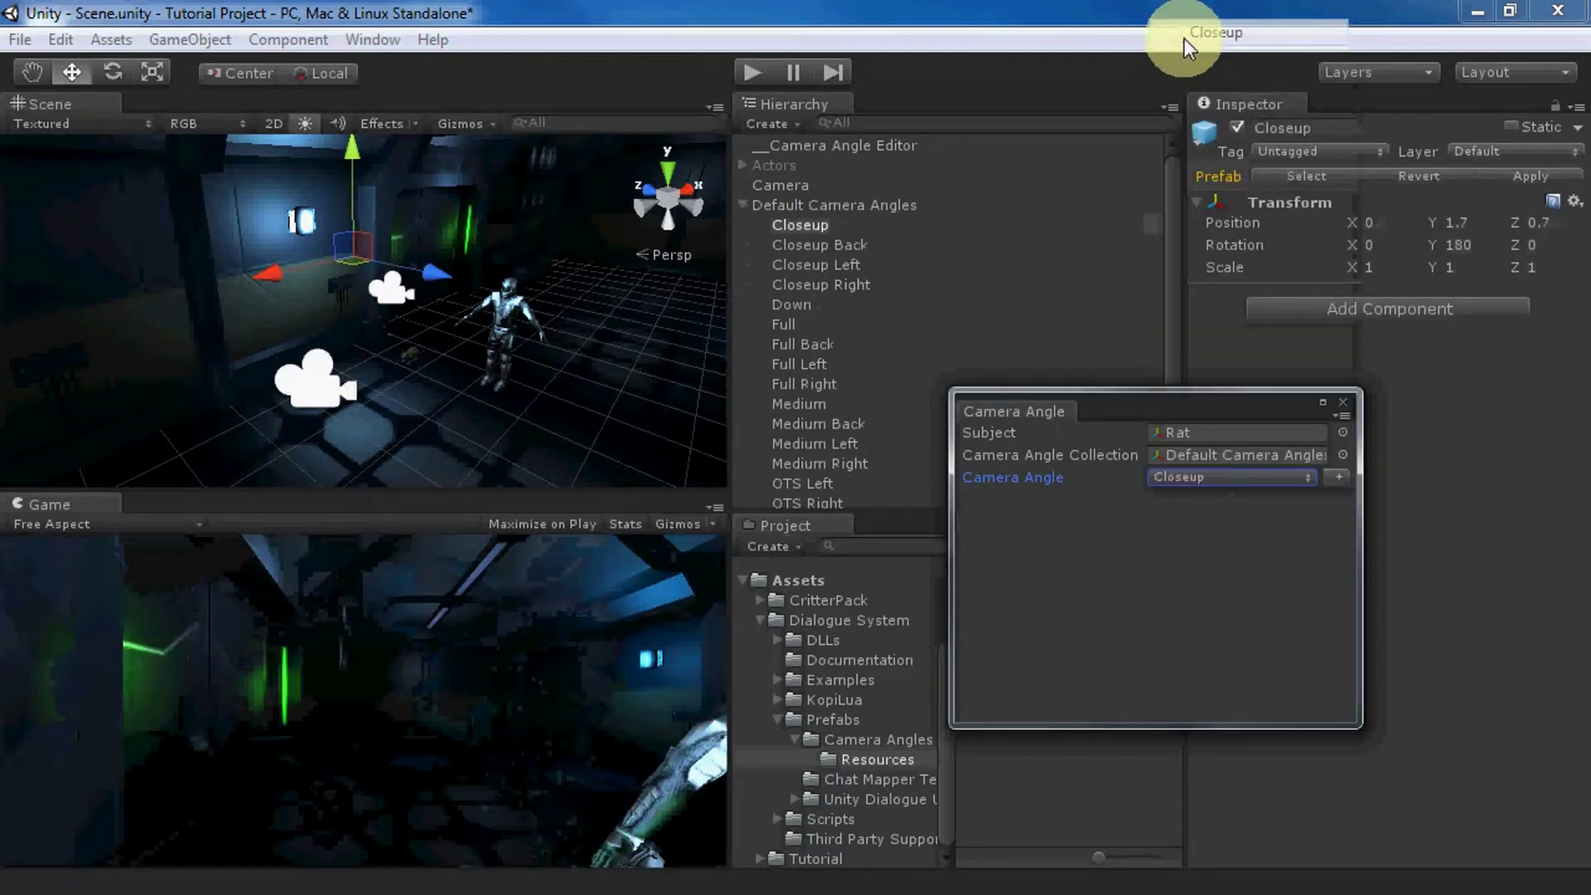
Step: Add a new camera angle to the Default Camera Angles collection and make it the angle being edited
click(1335, 476)
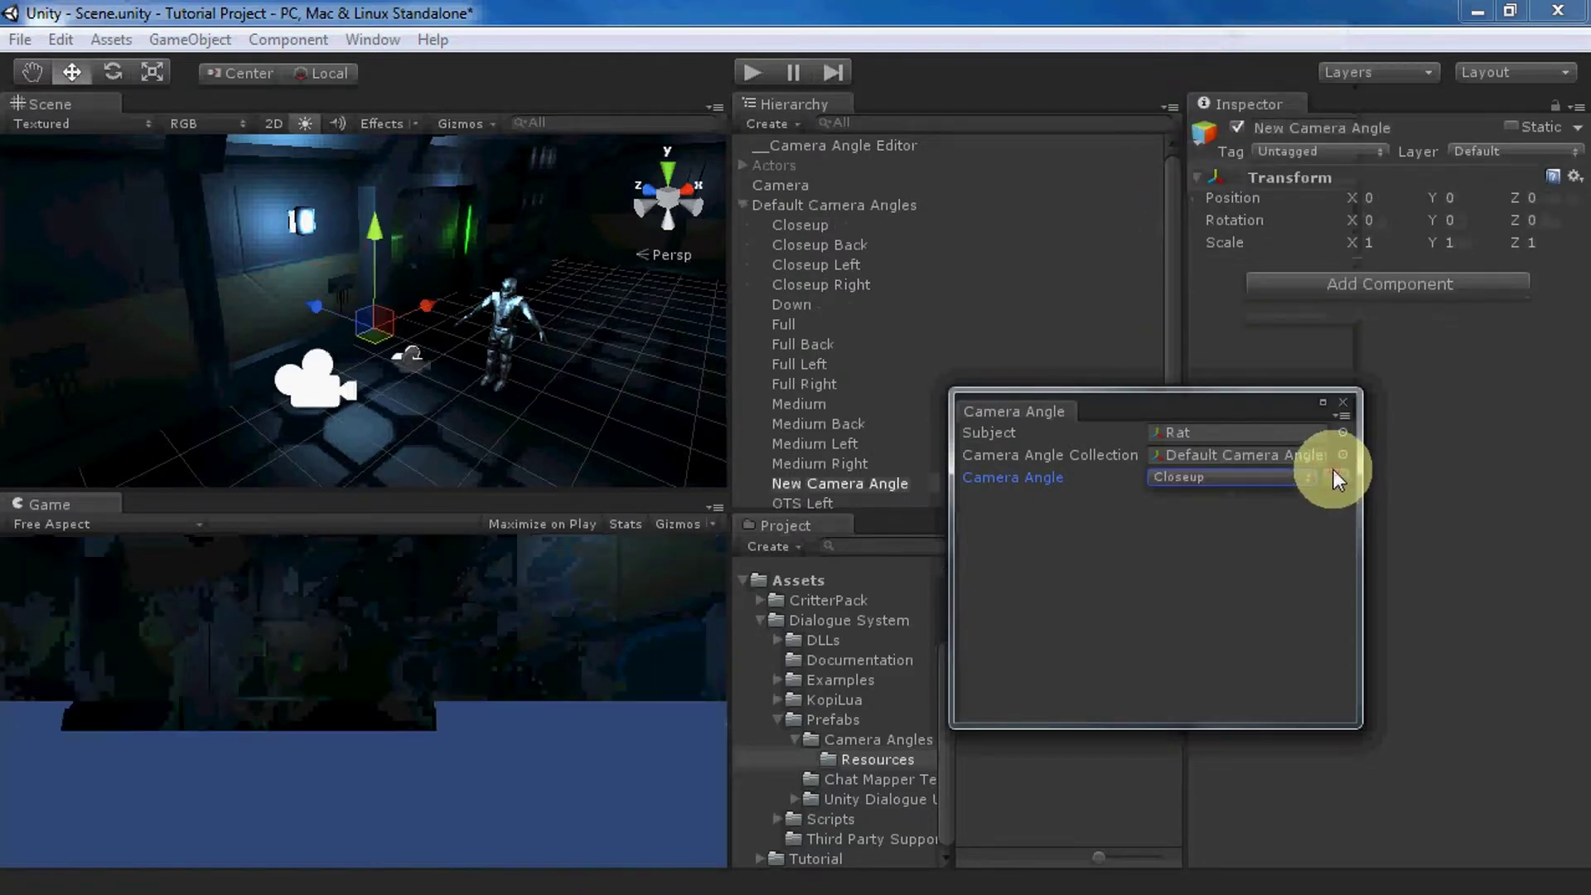
click(1262, 477)
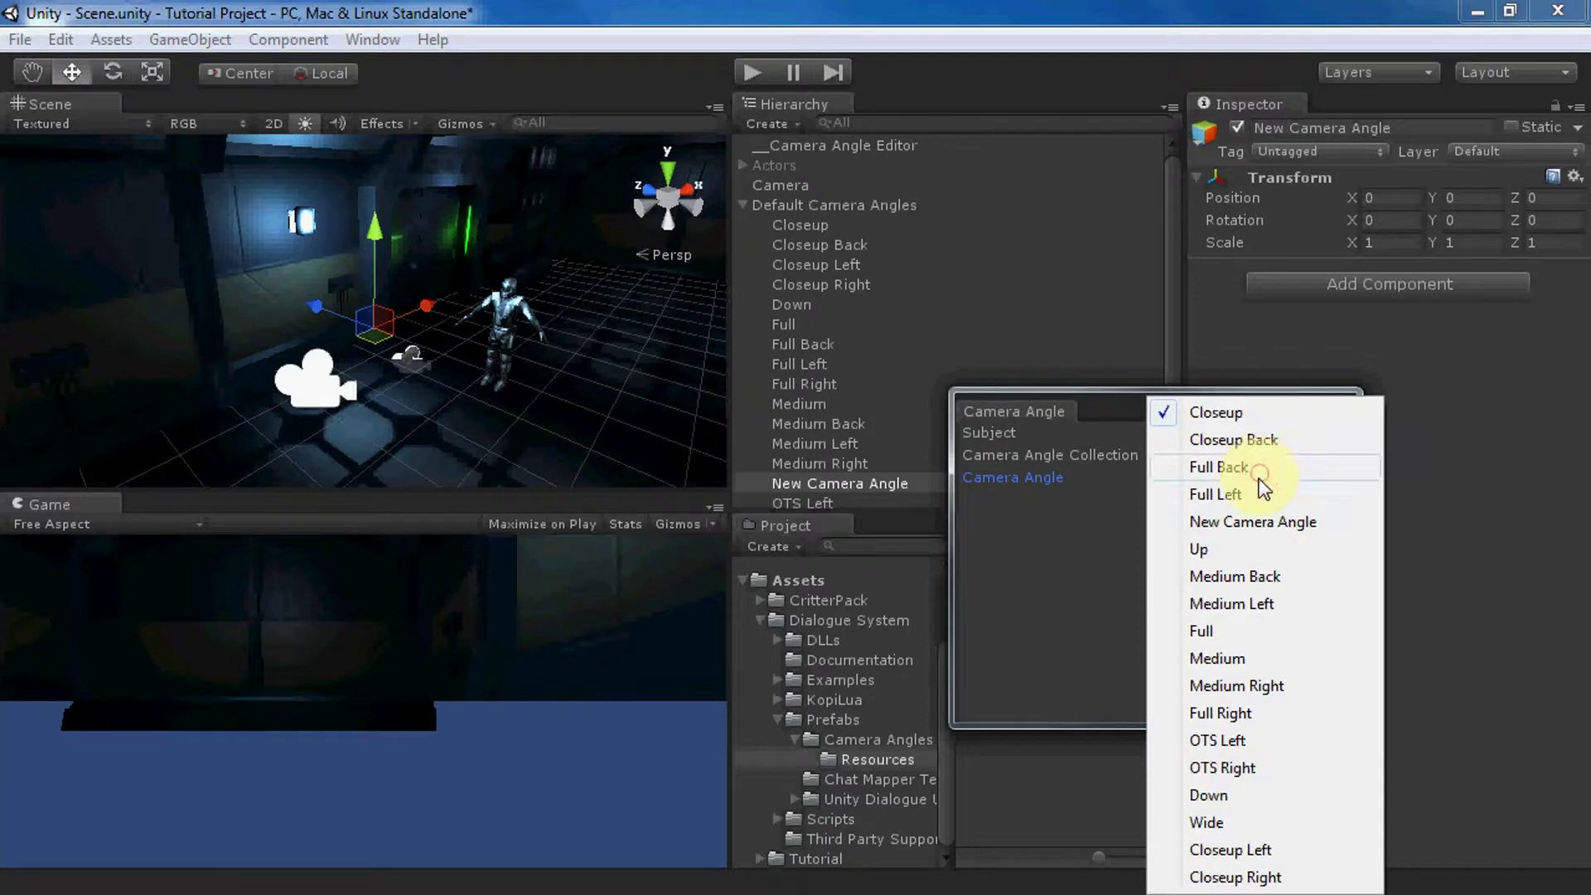
click(1242, 521)
Step: Rename the new camera angle to Critter Closeup and choose it as the angle being edited in the Camera Angle Editor
click(864, 482)
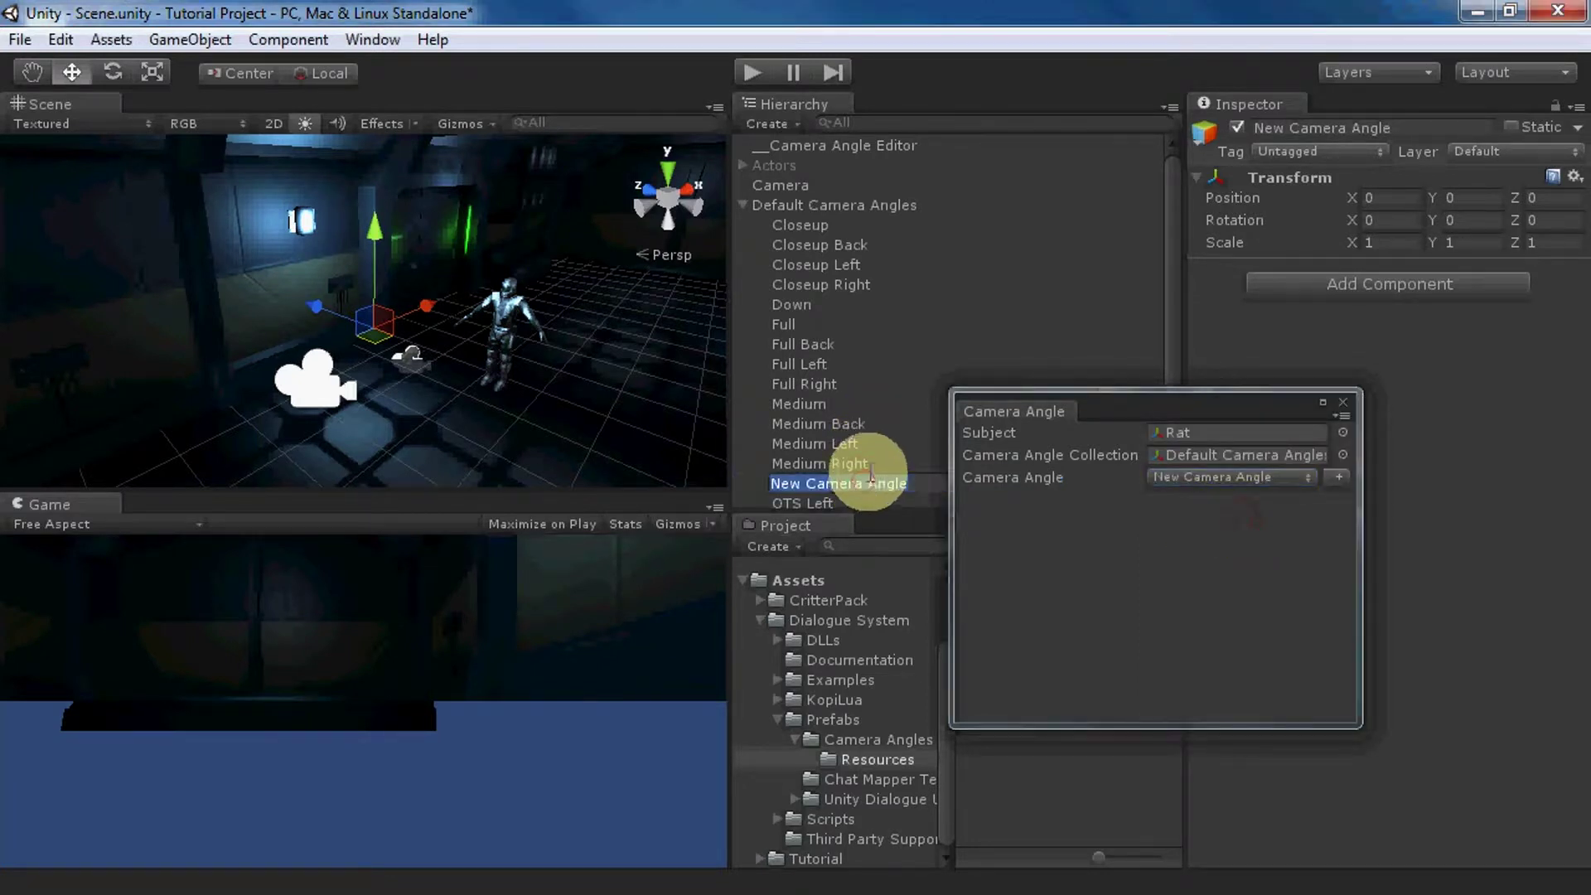
key(F2)
text(Critter )
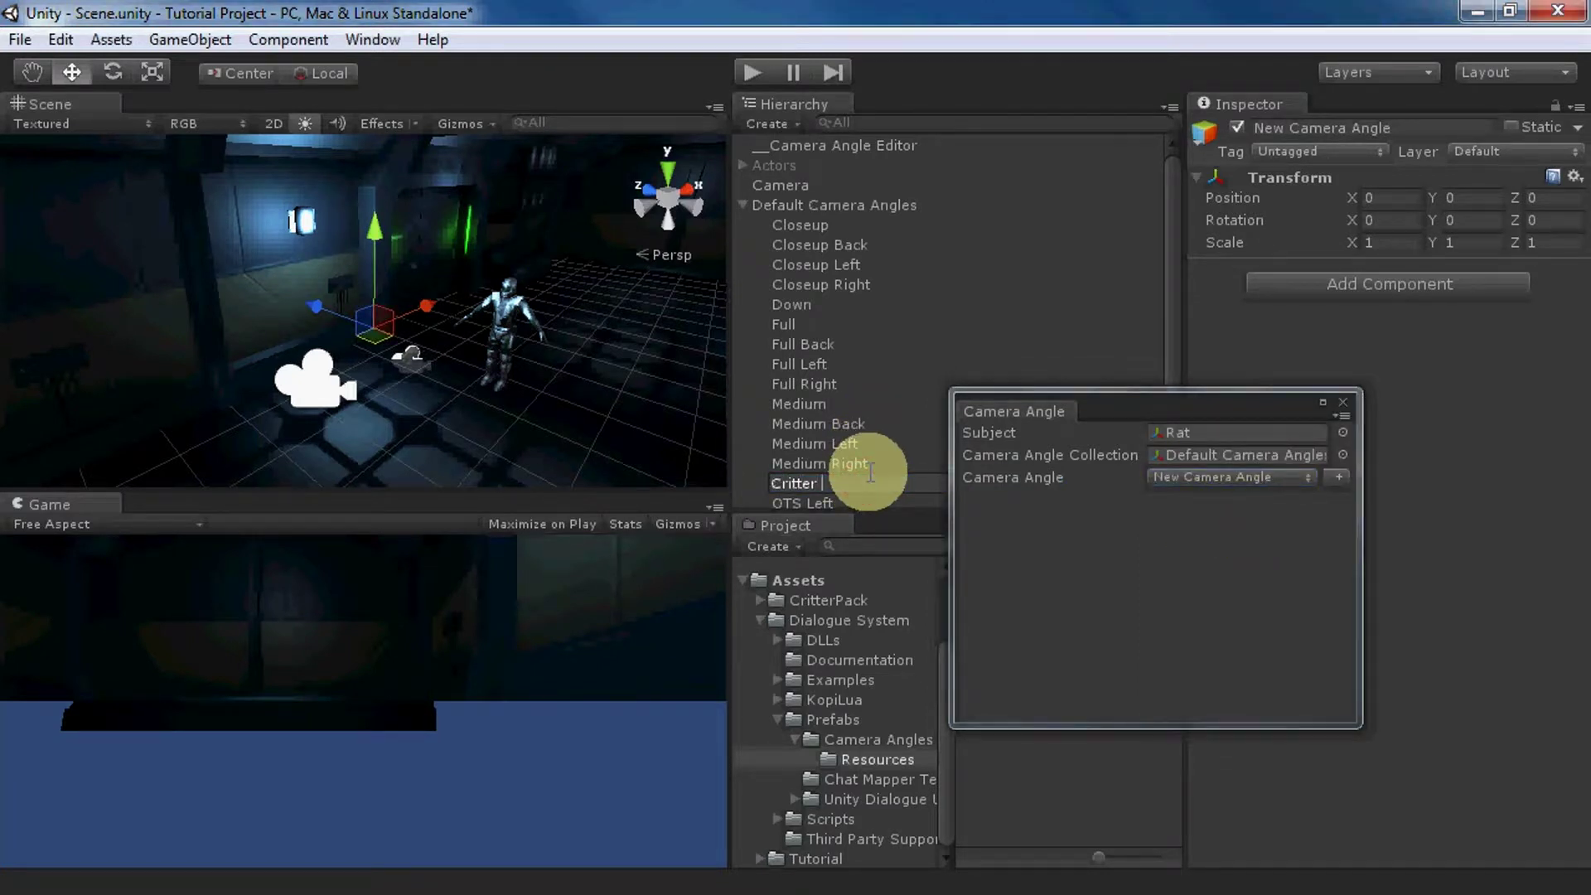
text(Closeup)
key(Return)
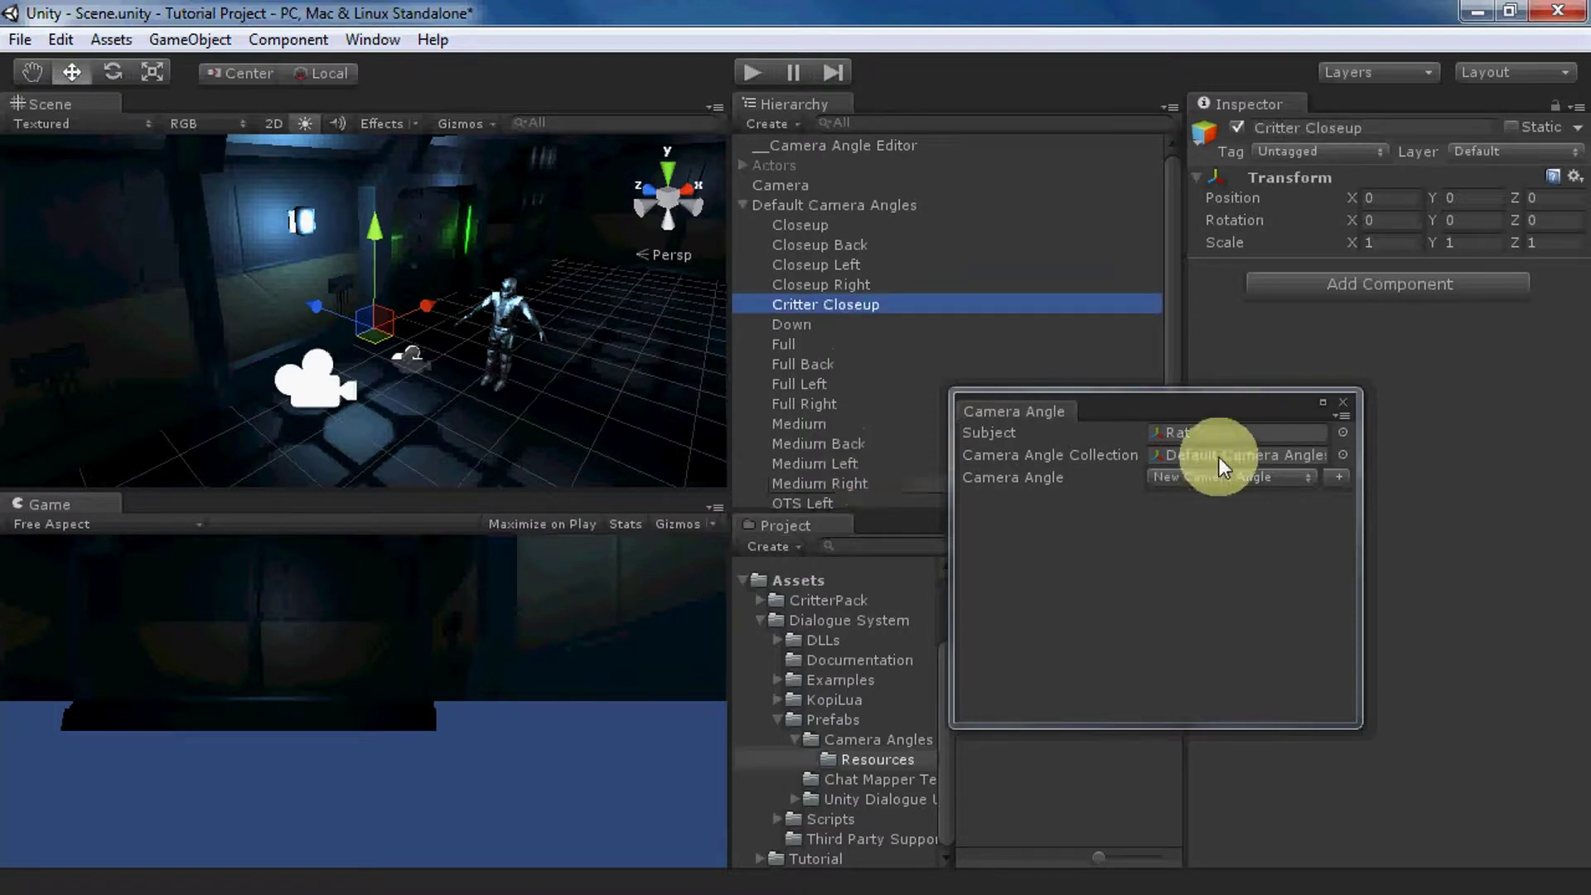
click(1209, 475)
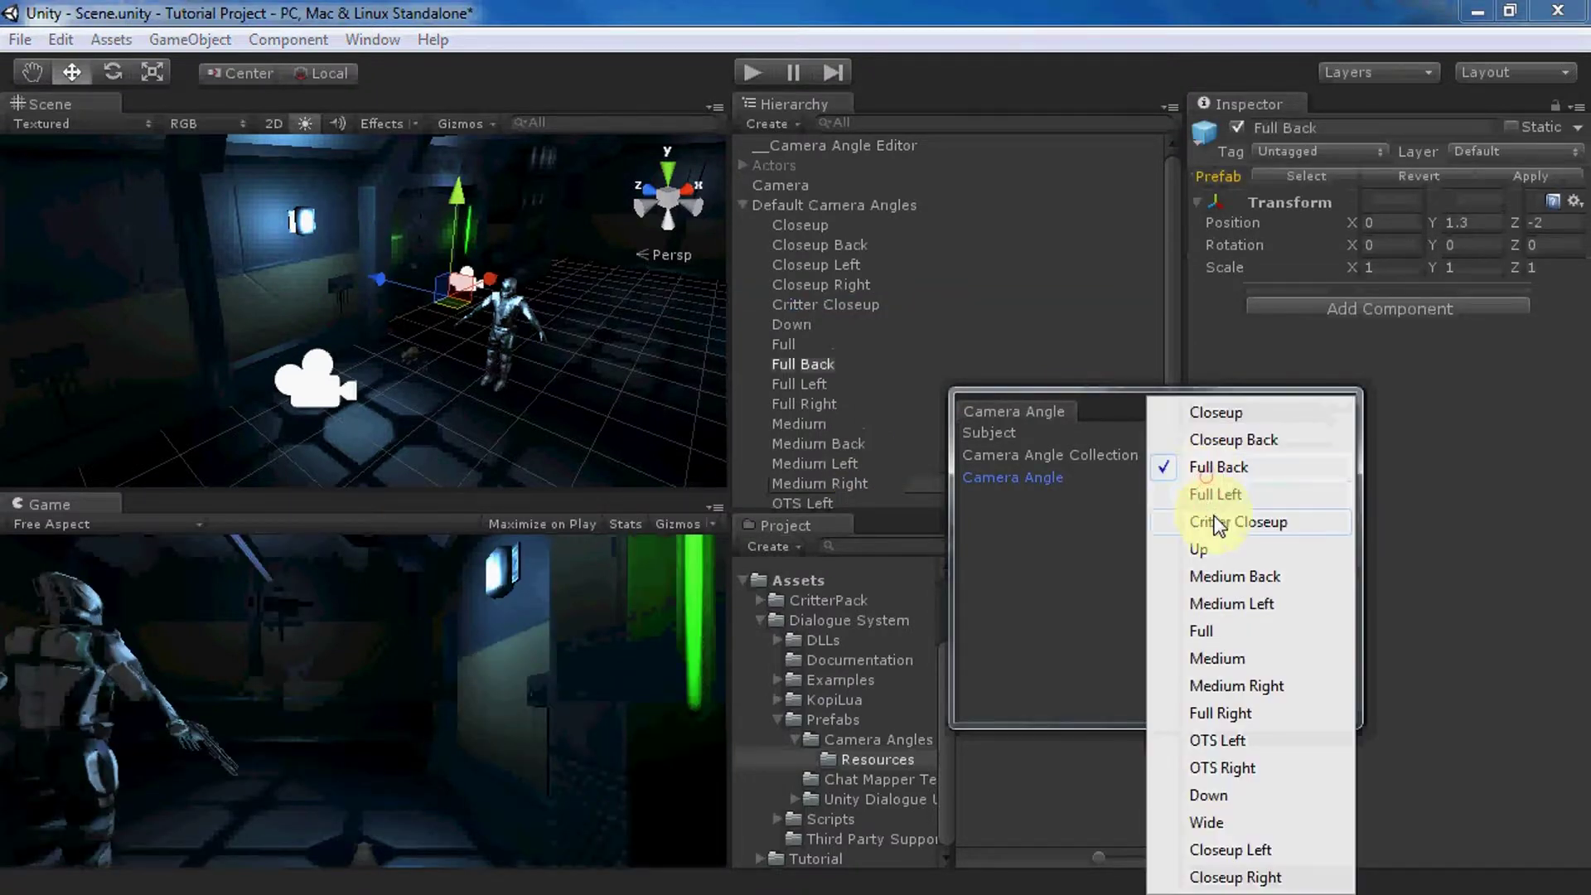
click(1209, 519)
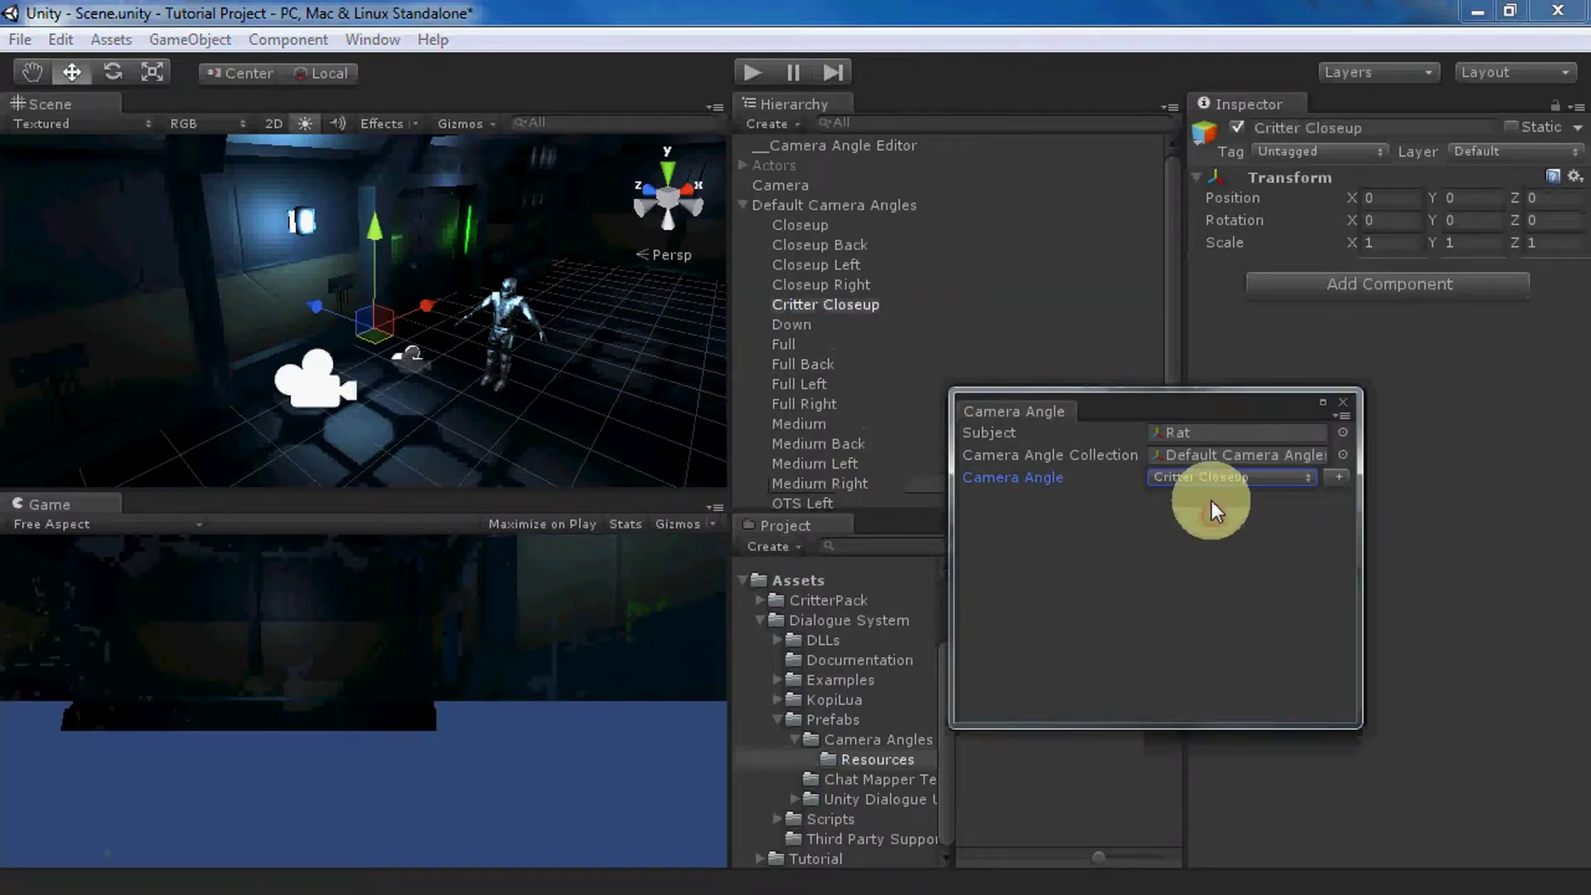
Step: Set the Critter Closeup angle's position to Y 0.5 and Z 0.7, and its rotation to Y 180
click(1396, 197)
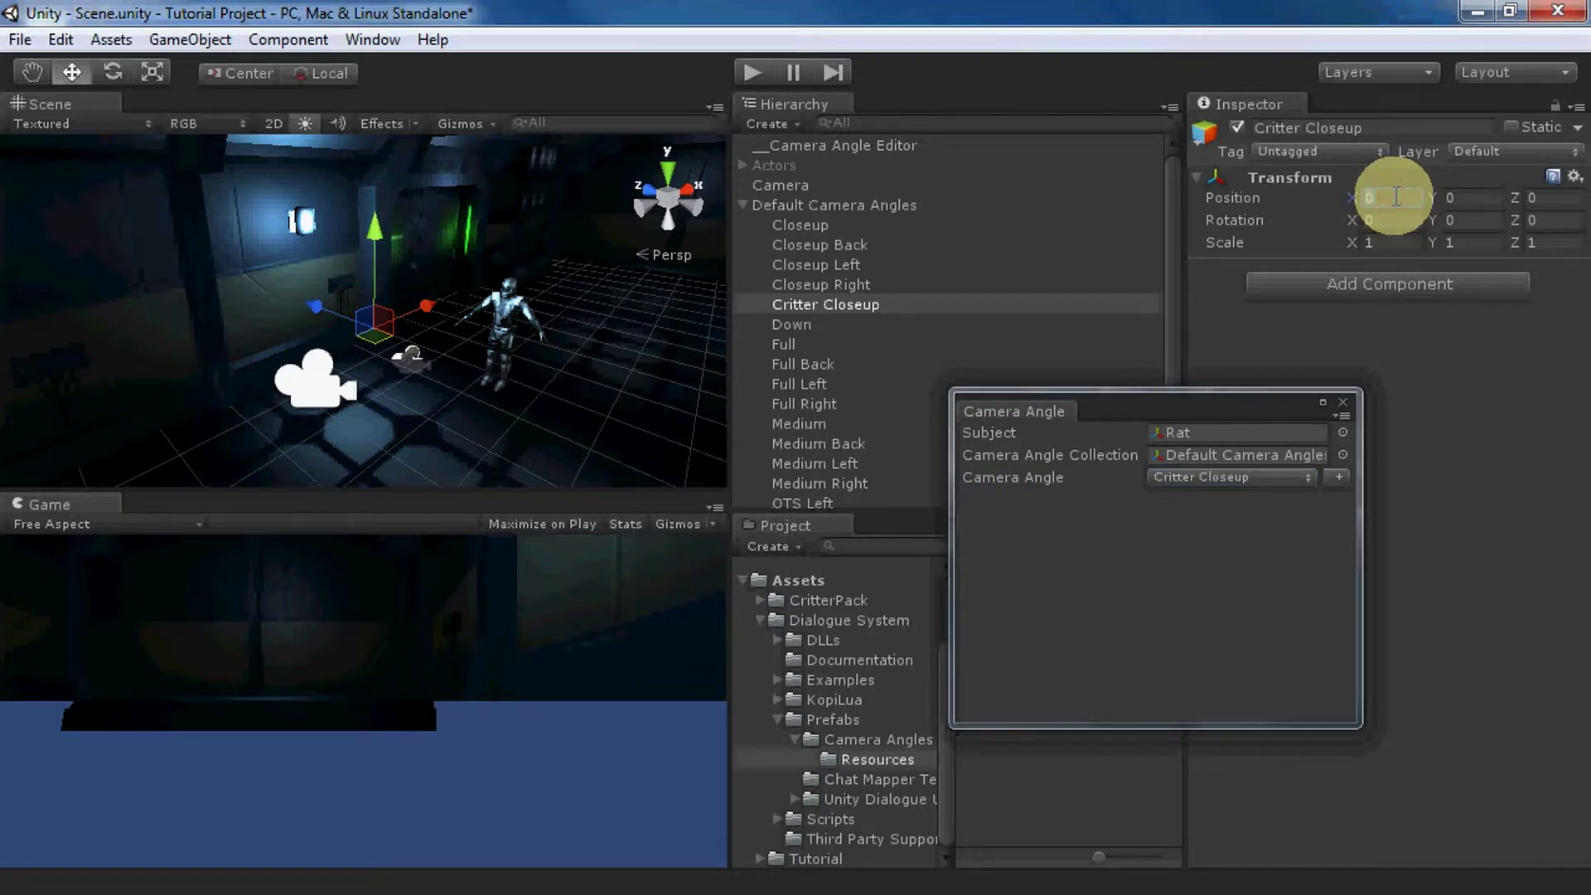
key(Tab)
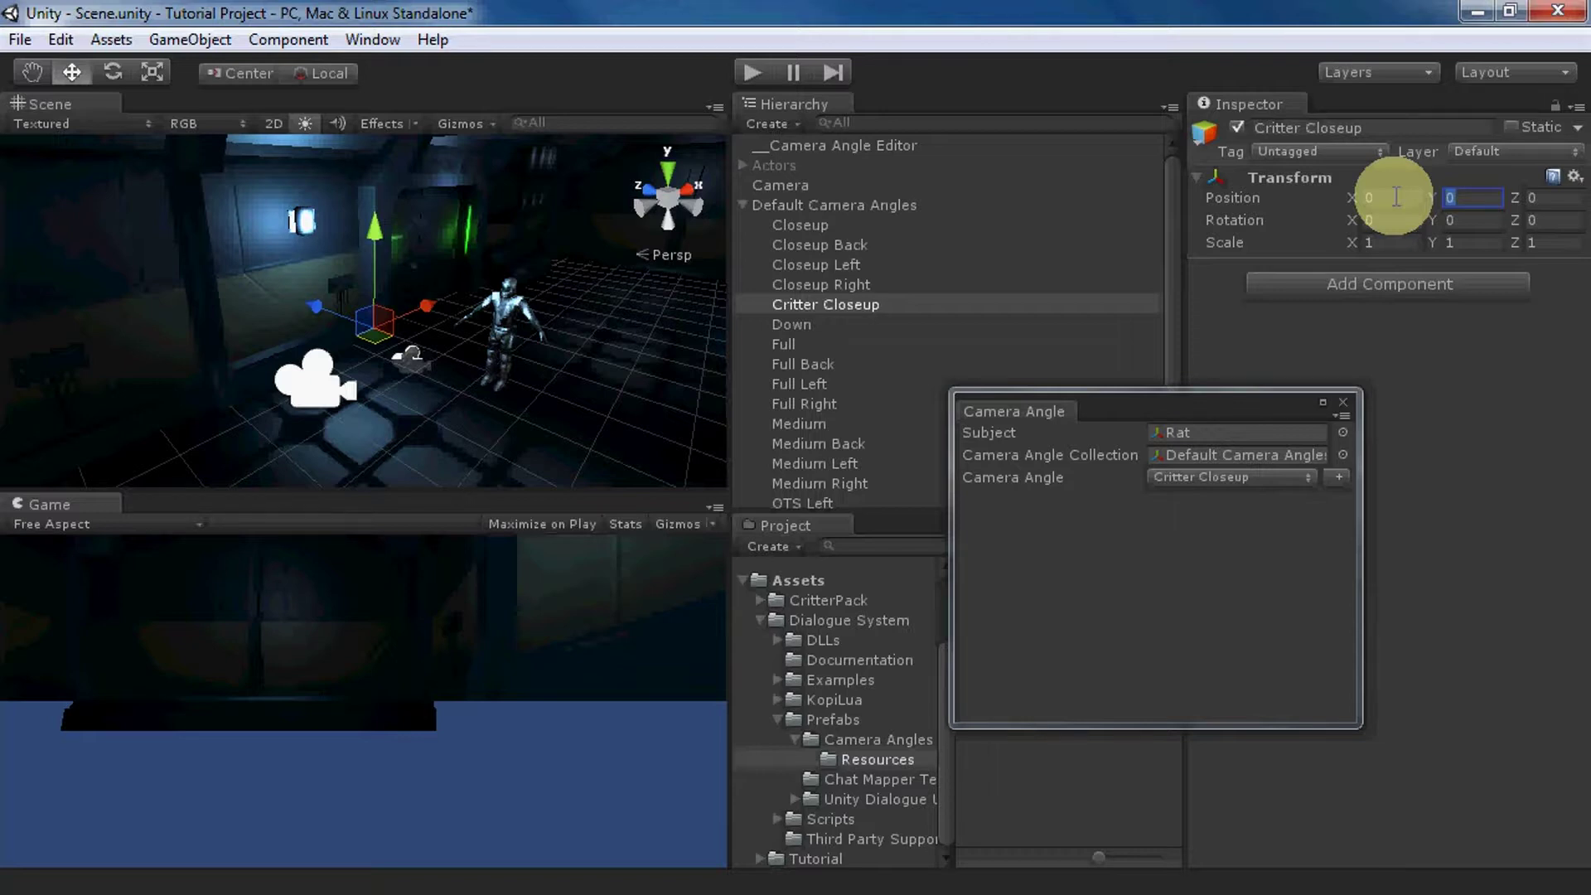
text(0.5)
key(Tab)
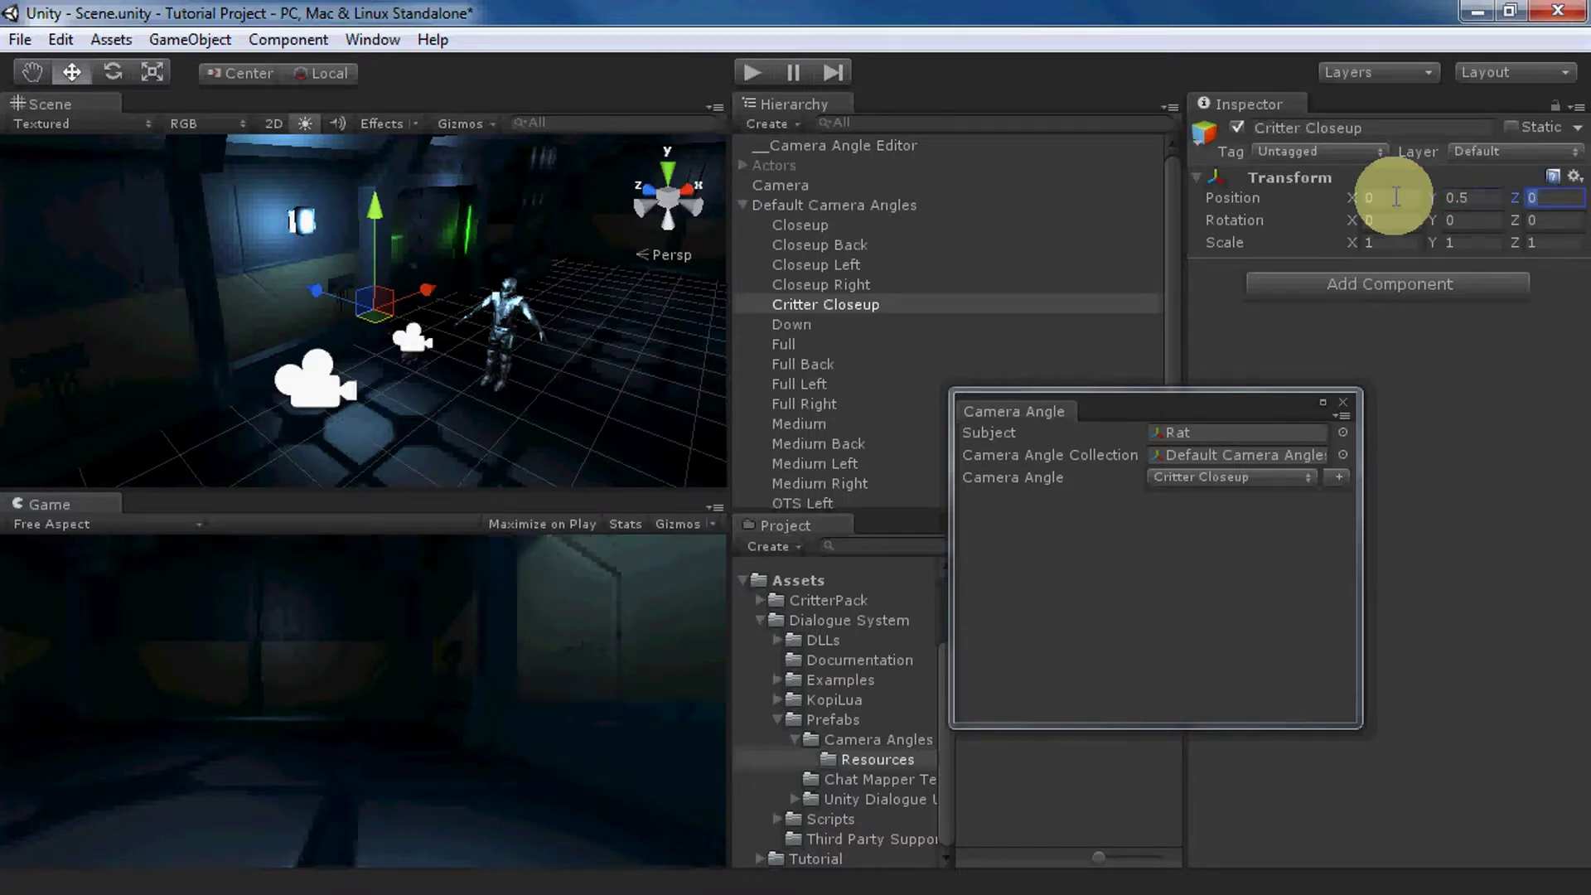
text(0.7)
key(Tab)
key(Tab)
text(180)
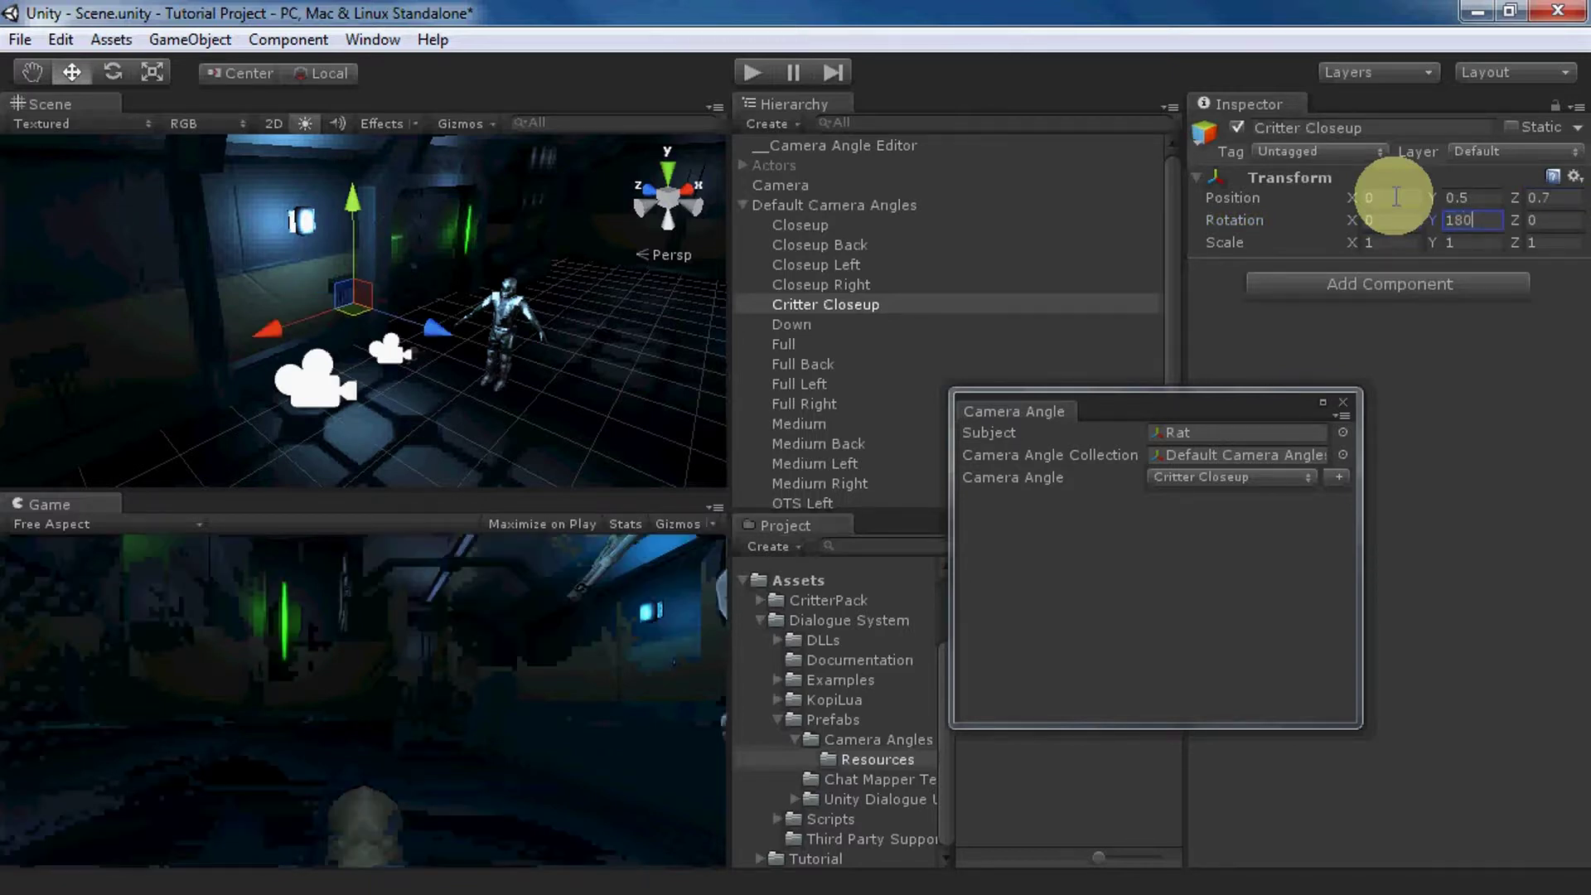
Step: Move the Critter Closeup angle back to position Z 2 and close the Camera Angle Editor
key(shift+Tab)
key(shift+Tab)
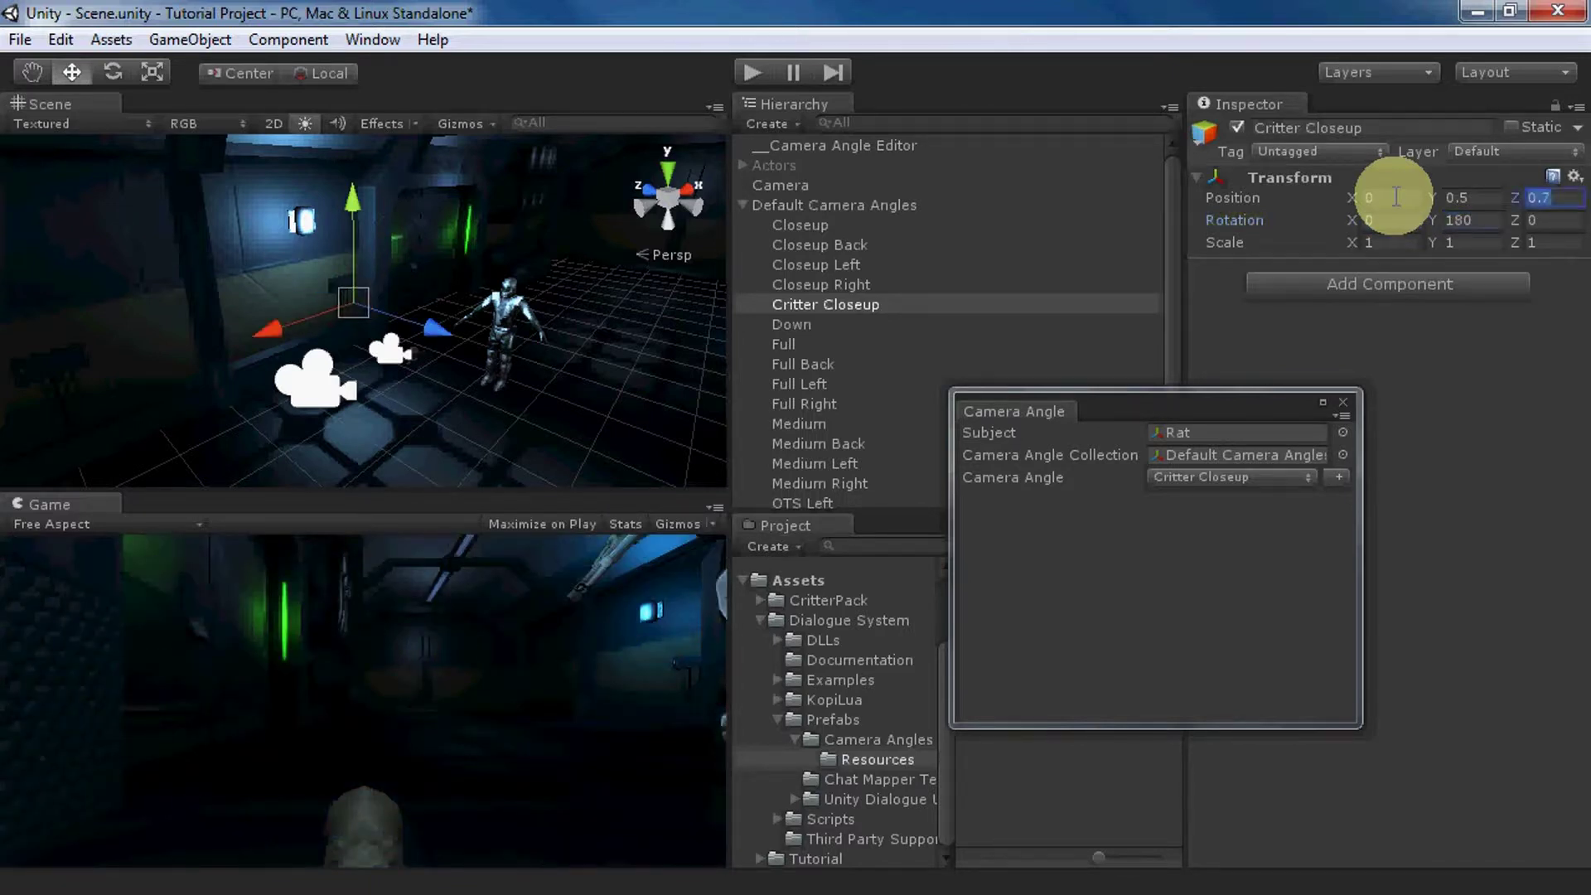
text(2)
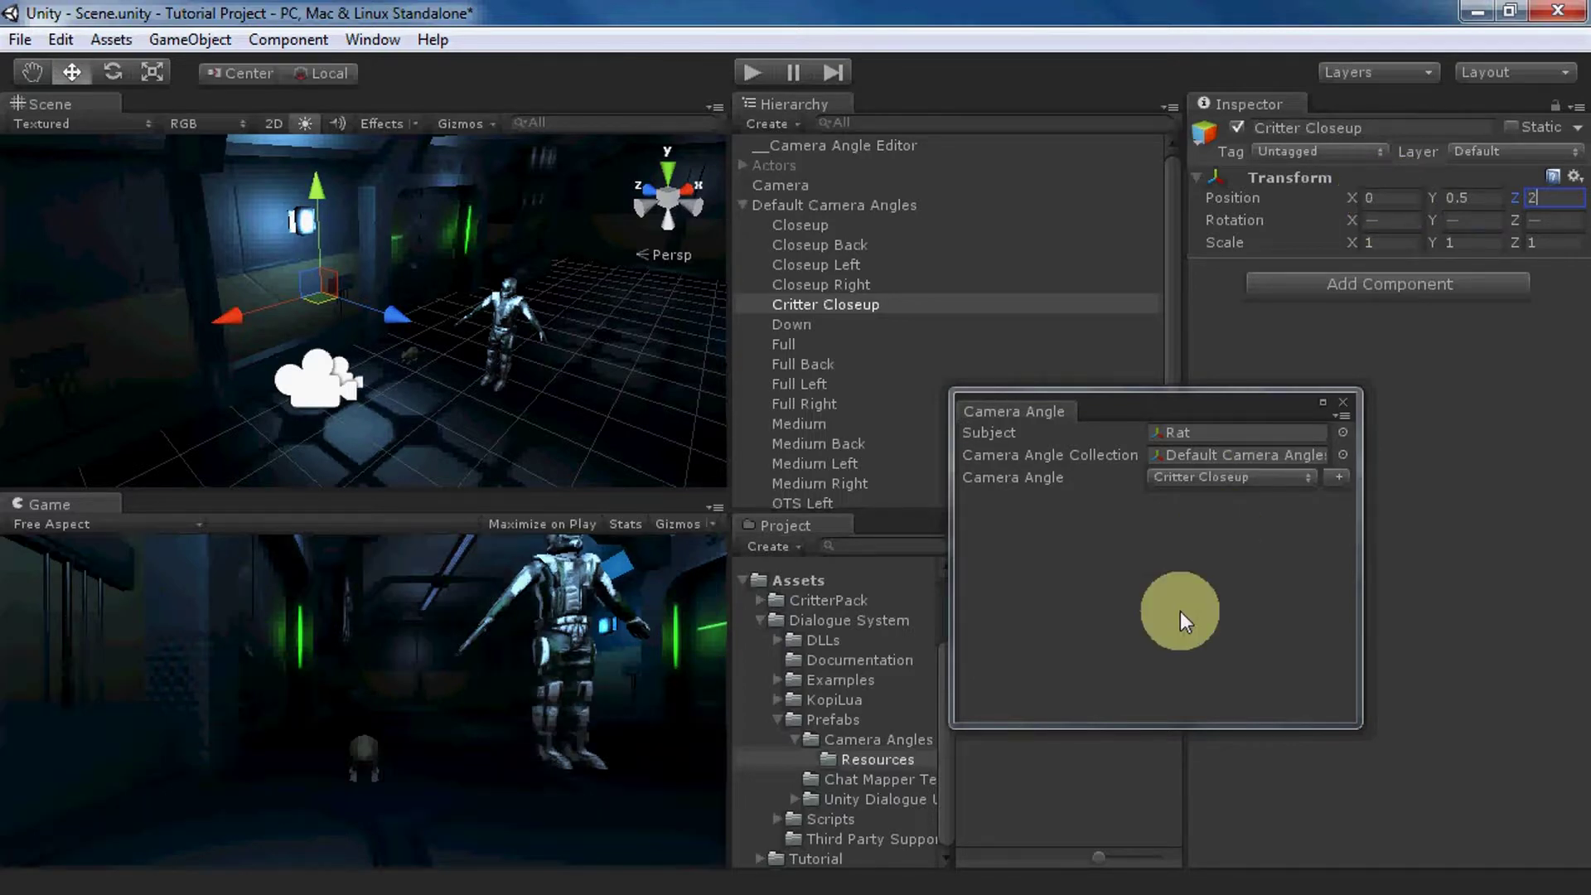
key(Tab)
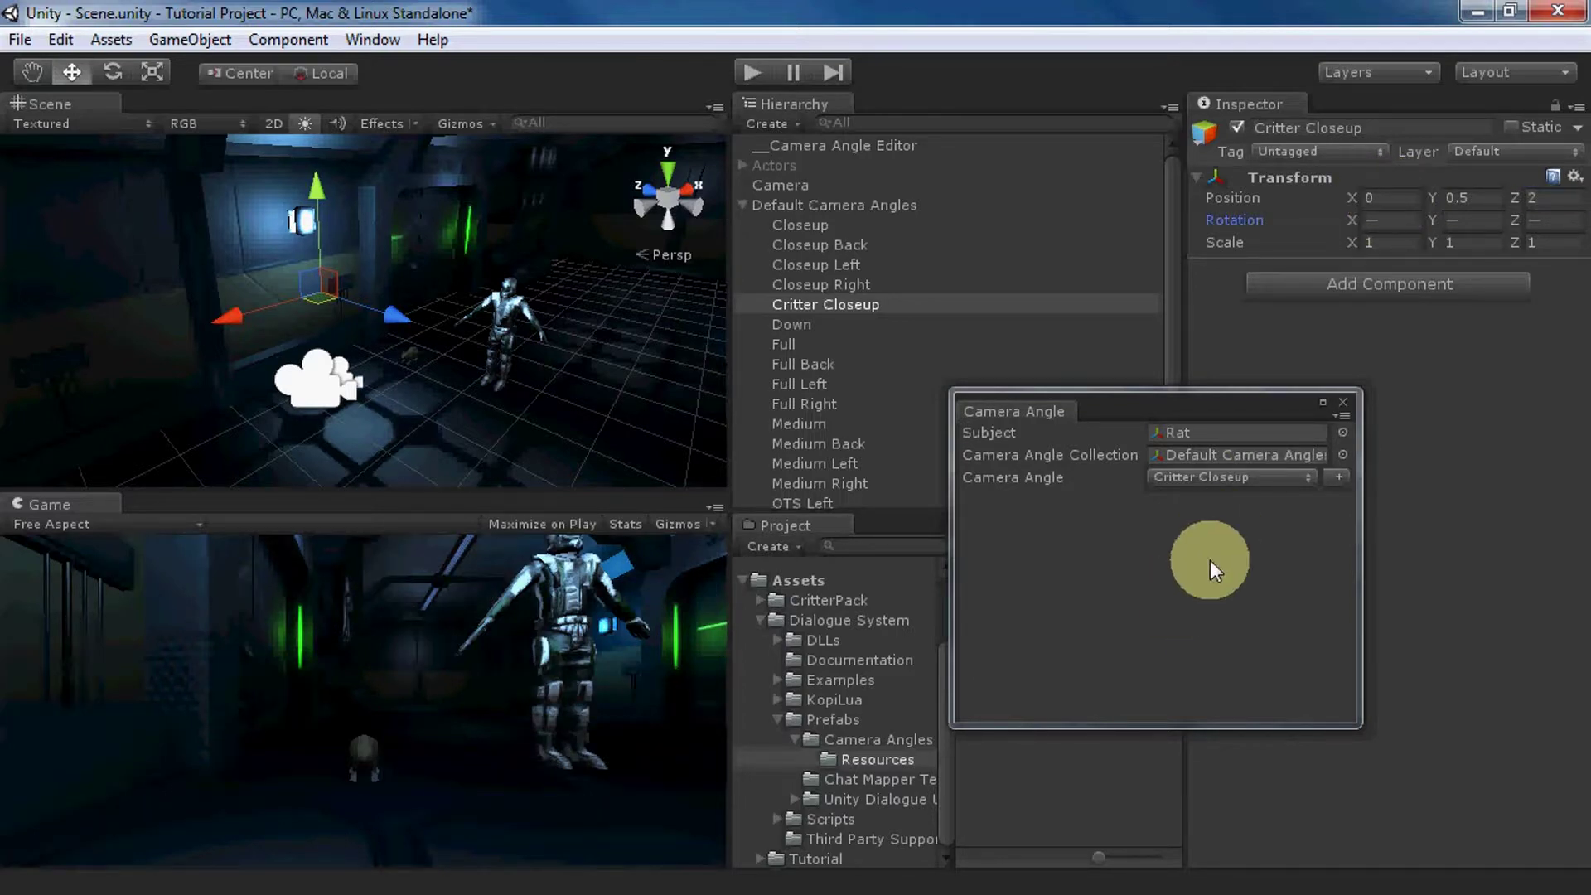
click(1341, 405)
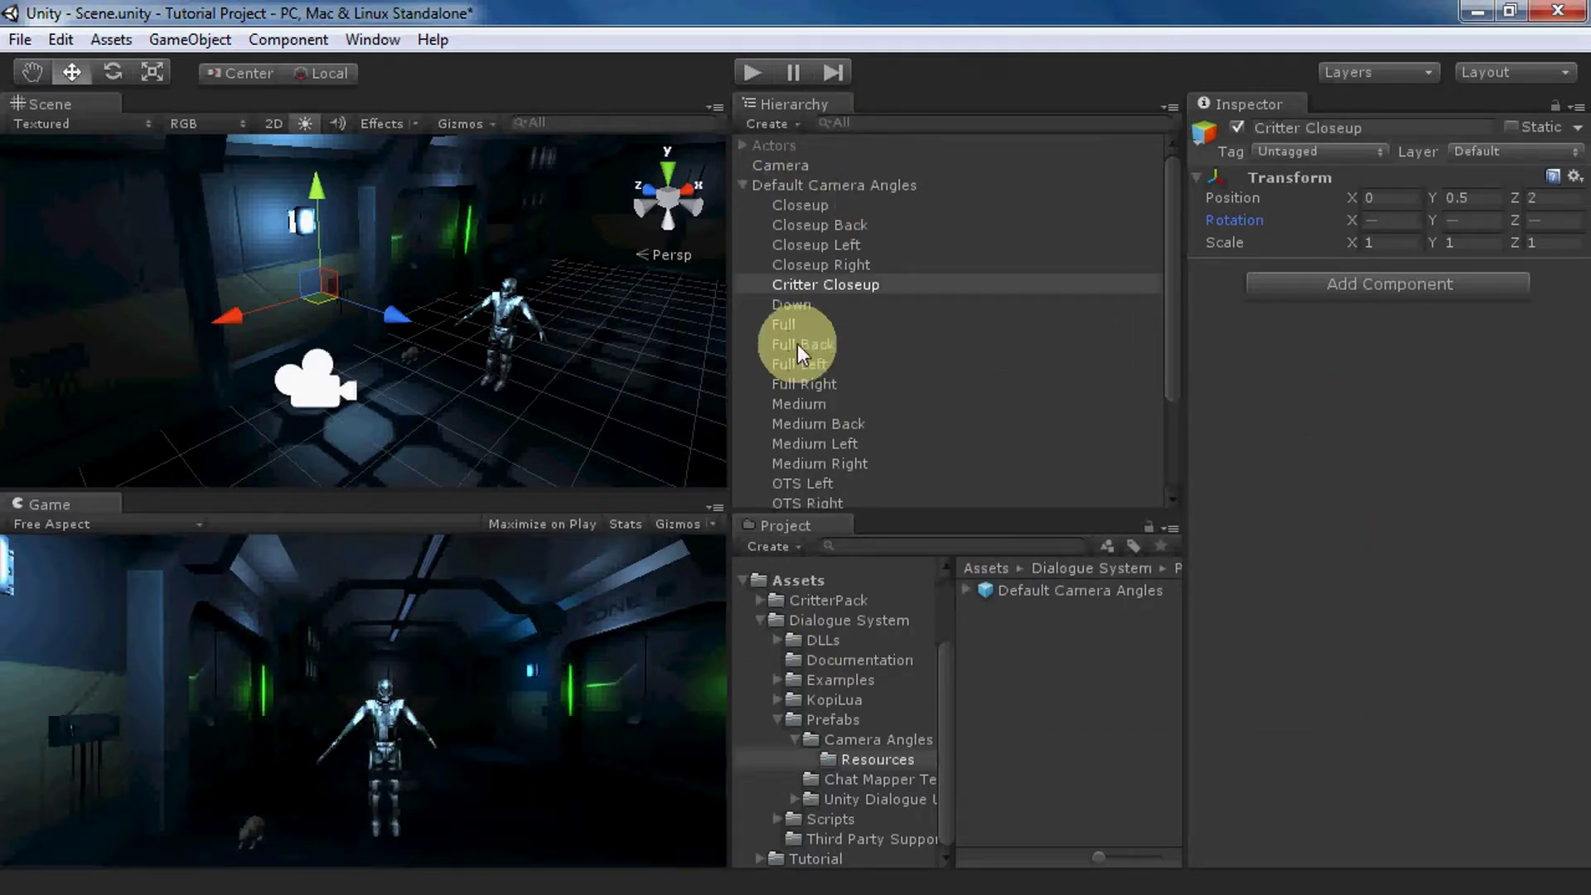
Step: Assign the scene's Default Camera Angles object as the Camera Angles in the Dialogue Manager's camera settings
scroll(796, 348, down, 3)
click(783, 421)
scroll(846, 233, up, 3)
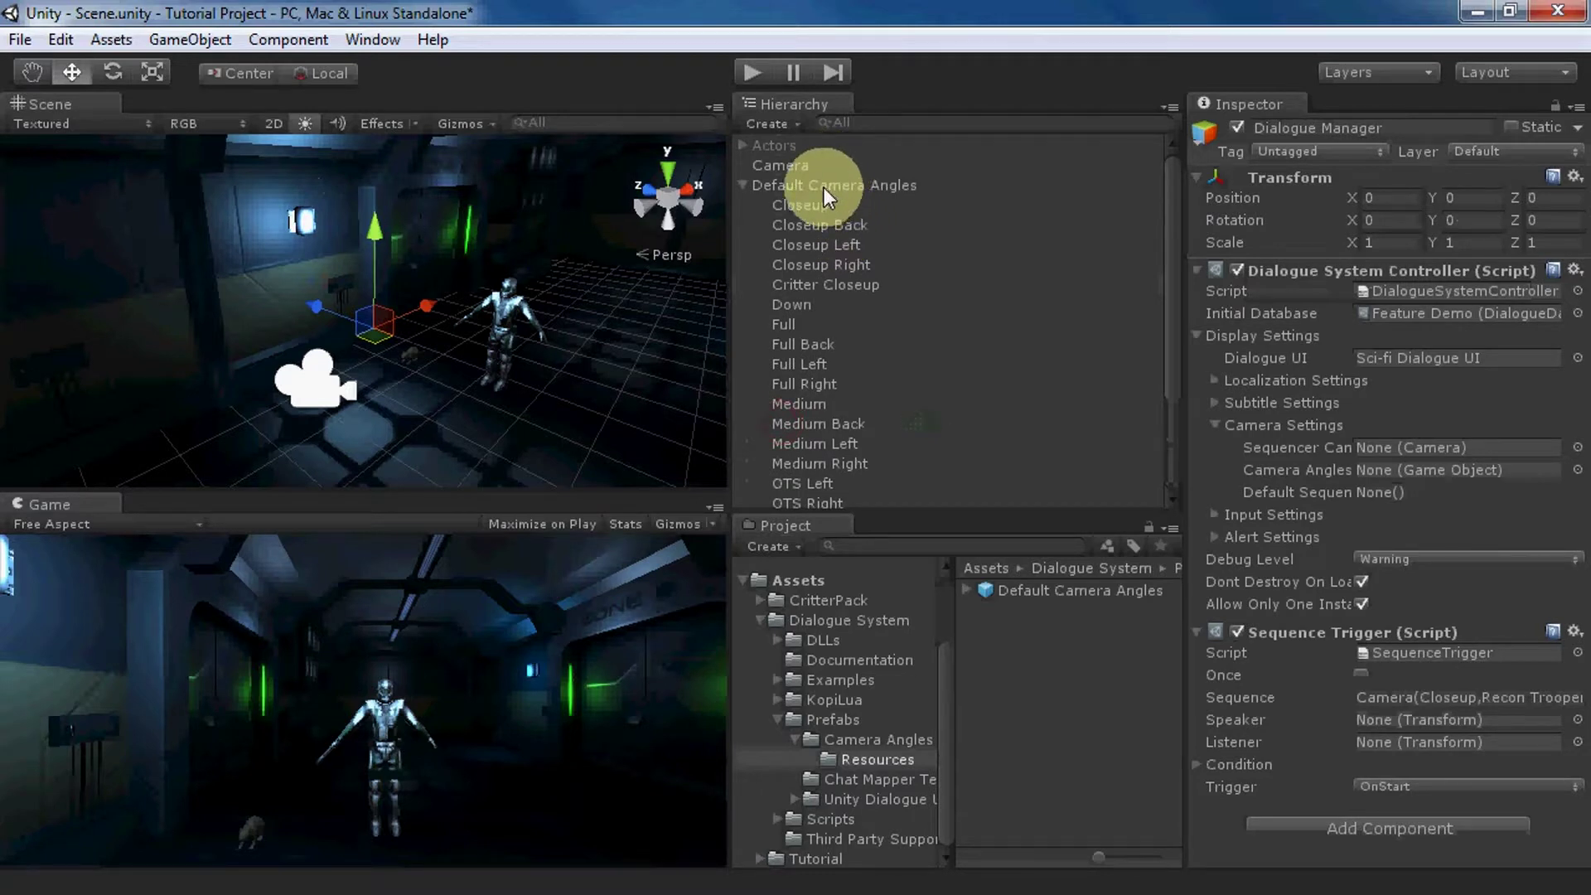
drag(823, 188, 1431, 473)
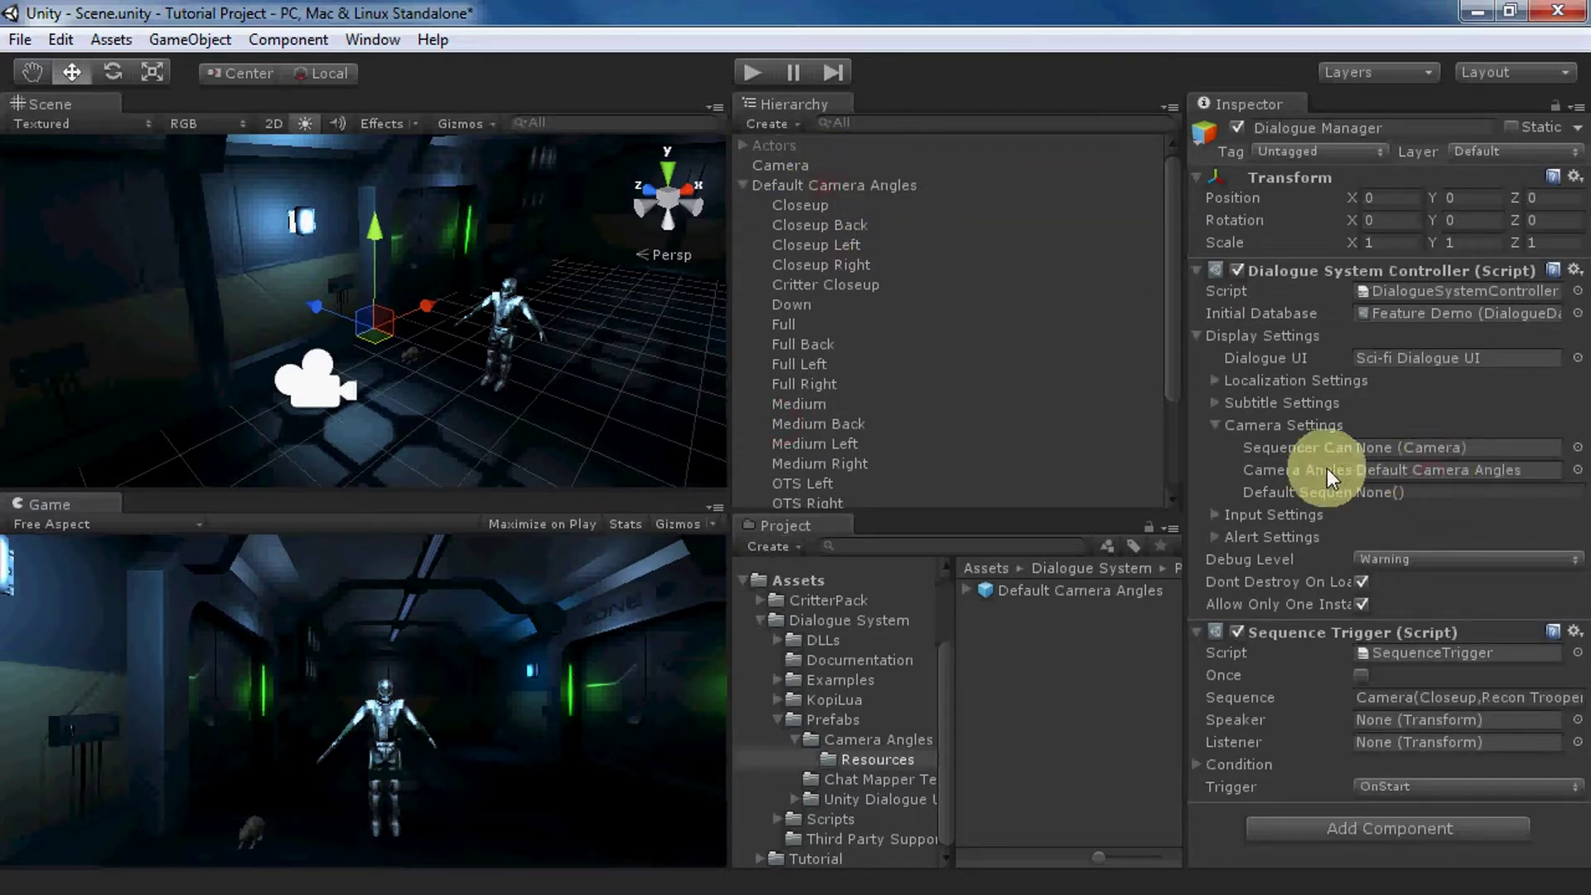
Step: Change the rat's camera command in the Sequence Trigger to use Critter Closeup, and run the scene to test it
click(1463, 698)
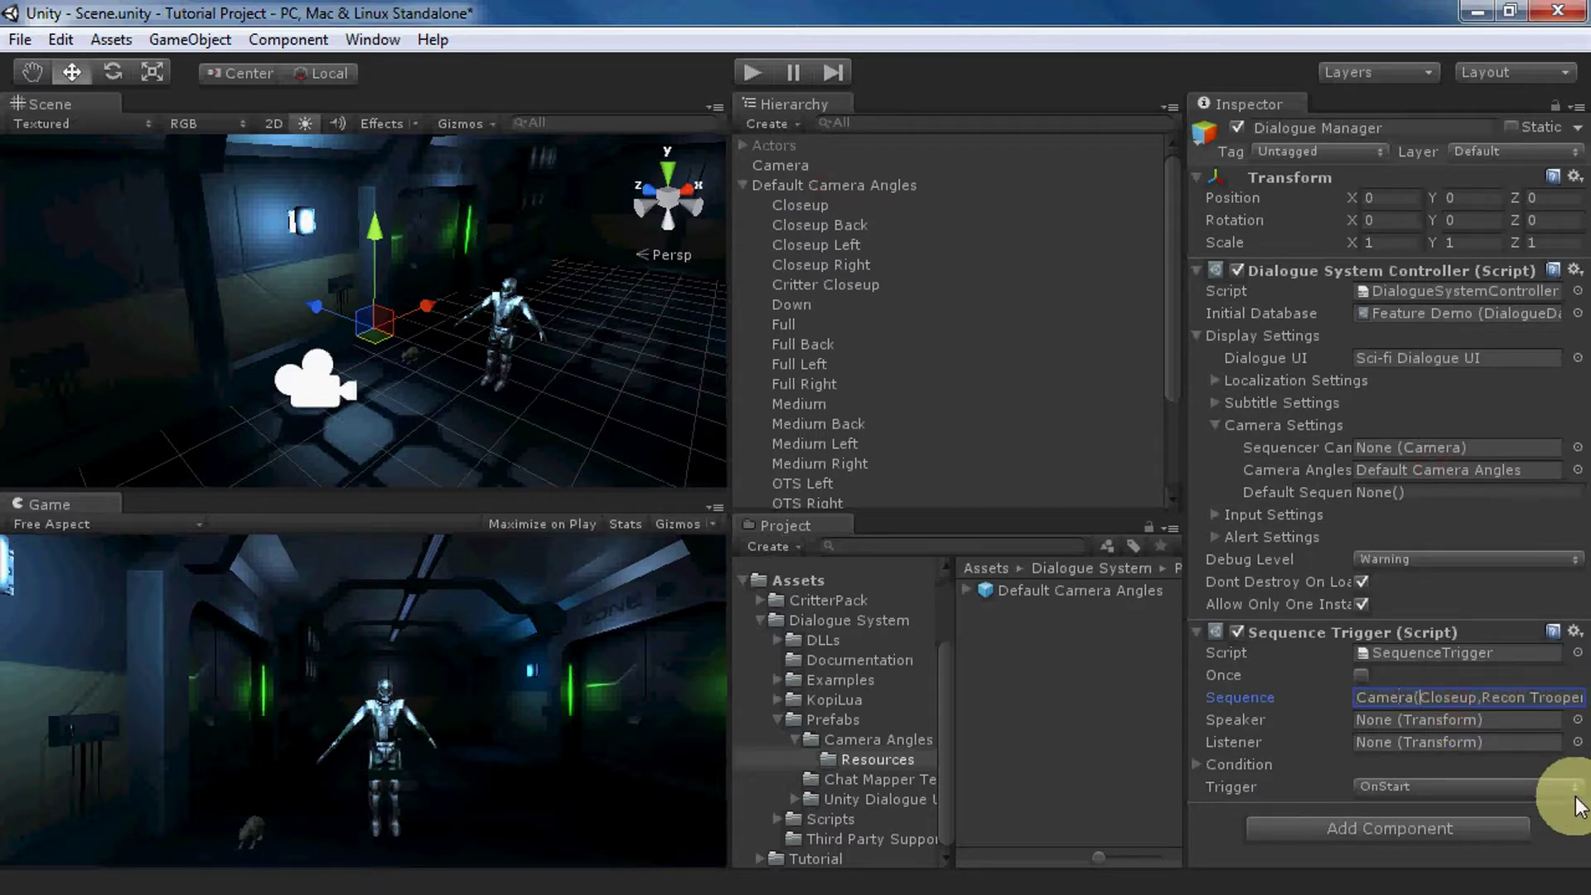
key(End)
text(Camera(Closeup,)
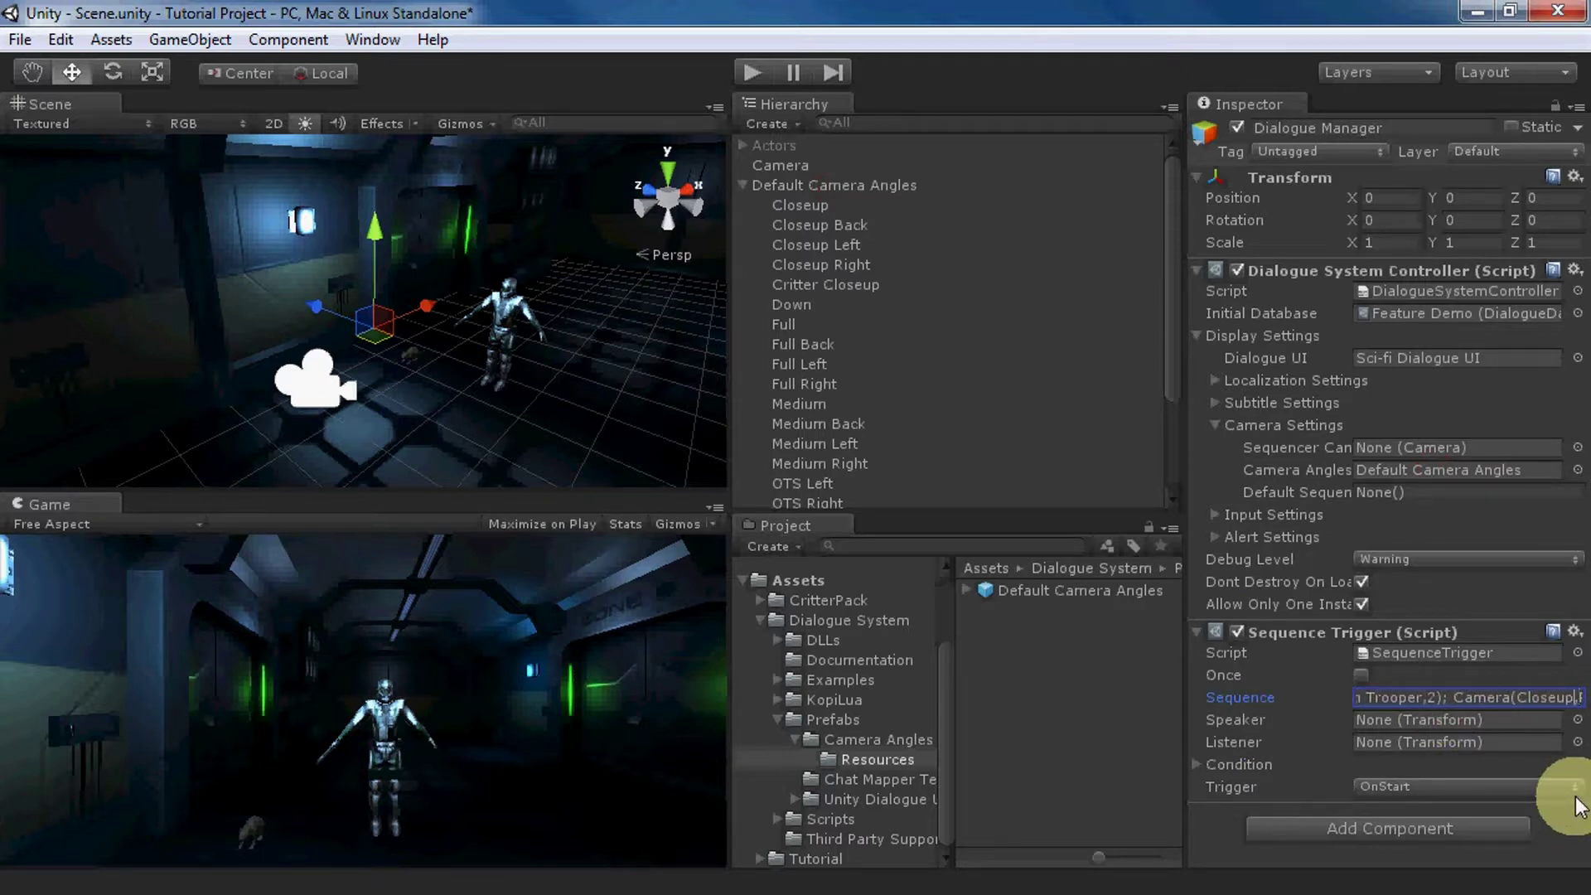
text(listener,2))
key(Tab)
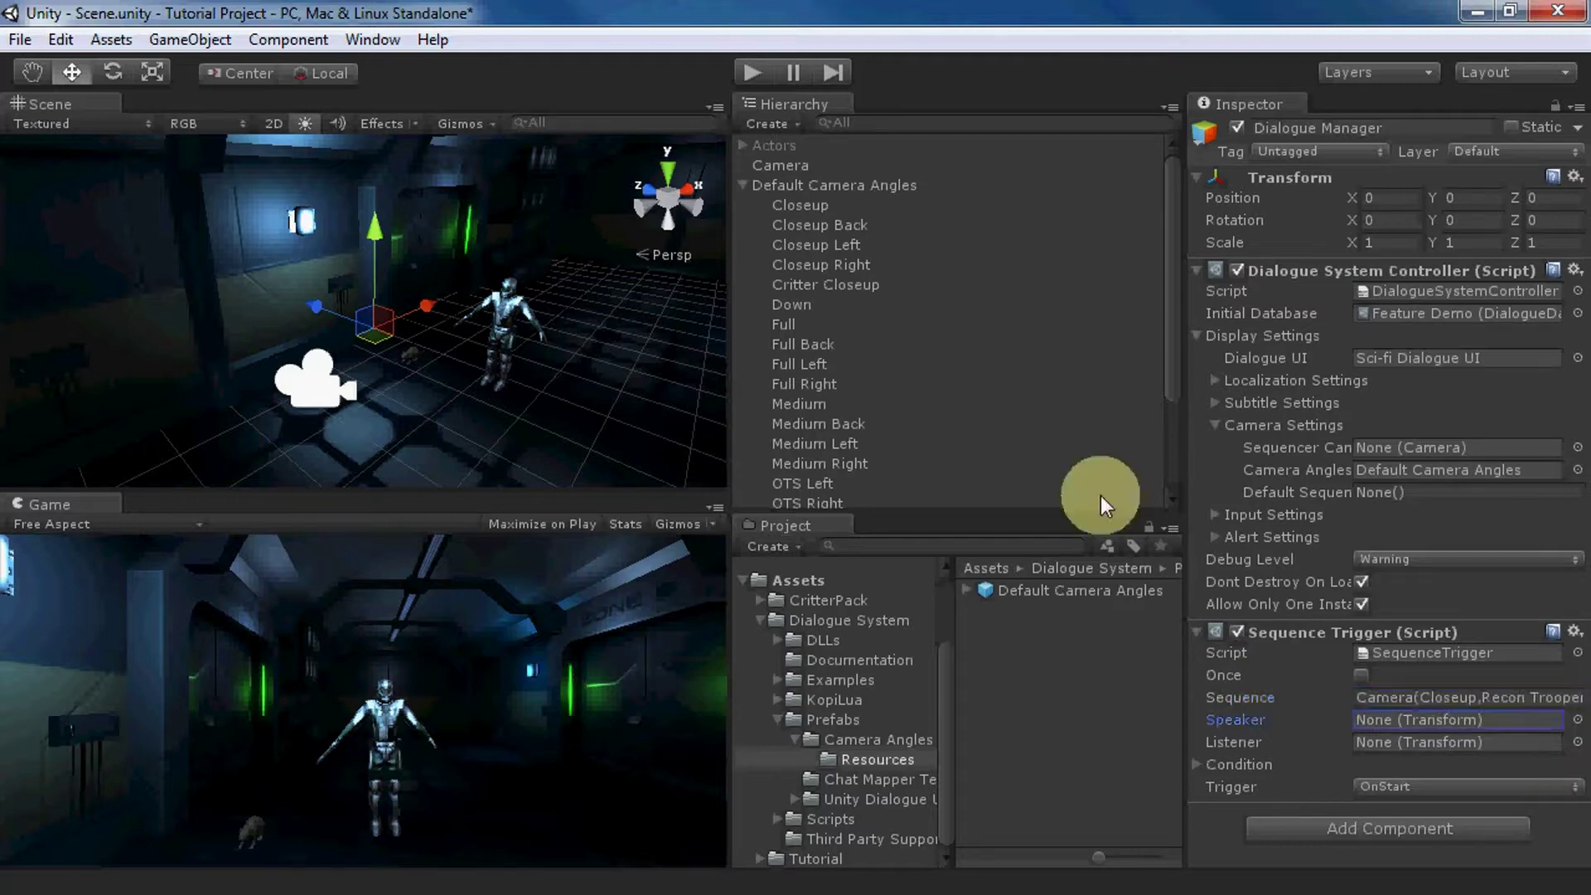
click(752, 74)
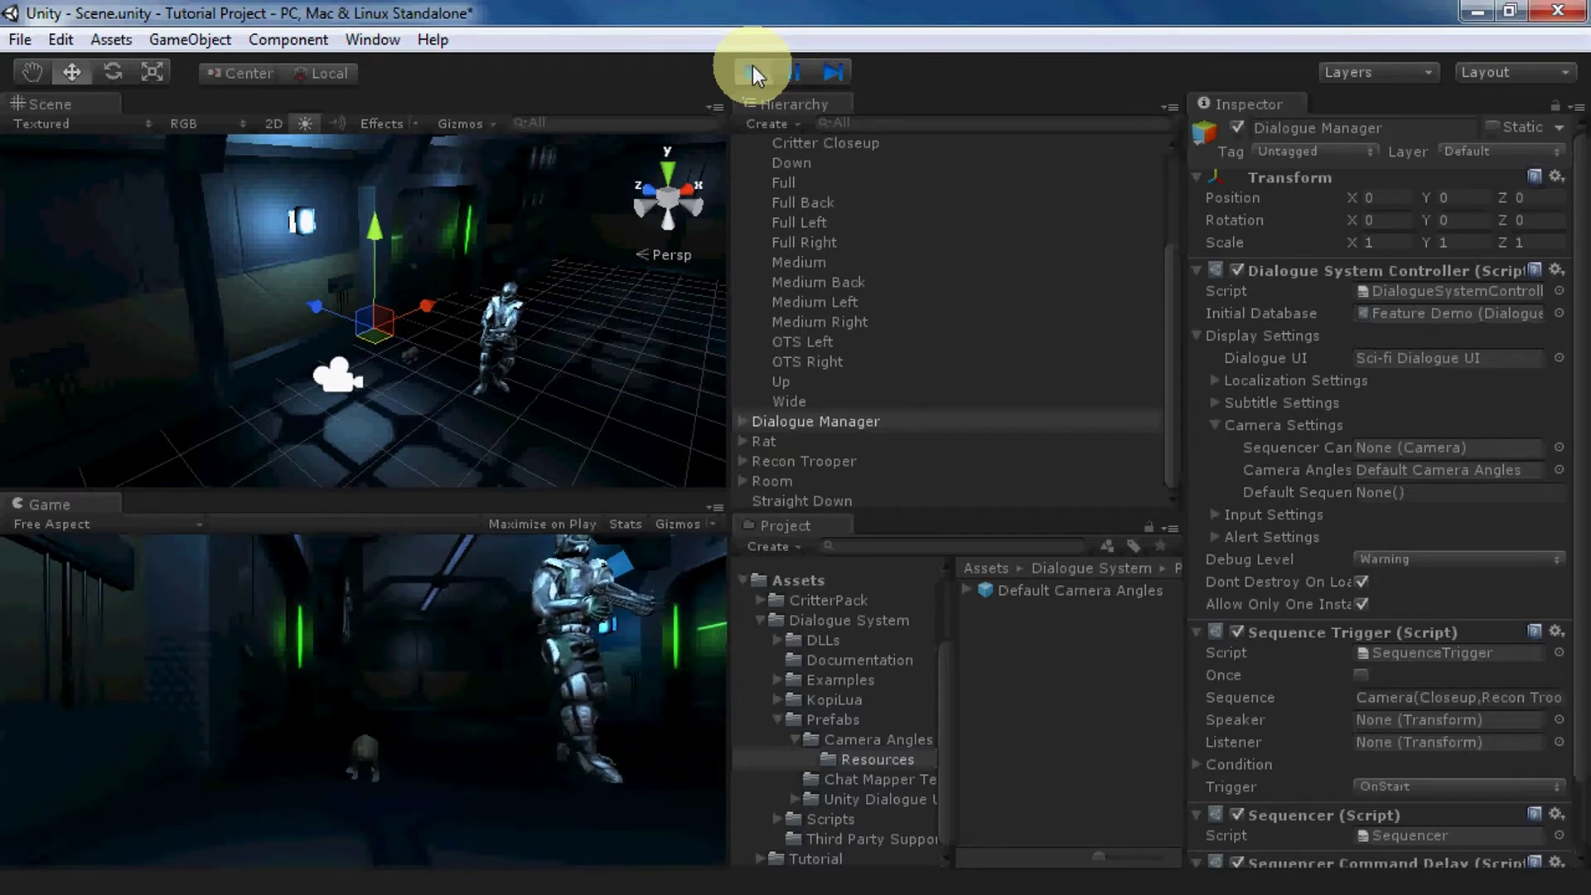
click(752, 70)
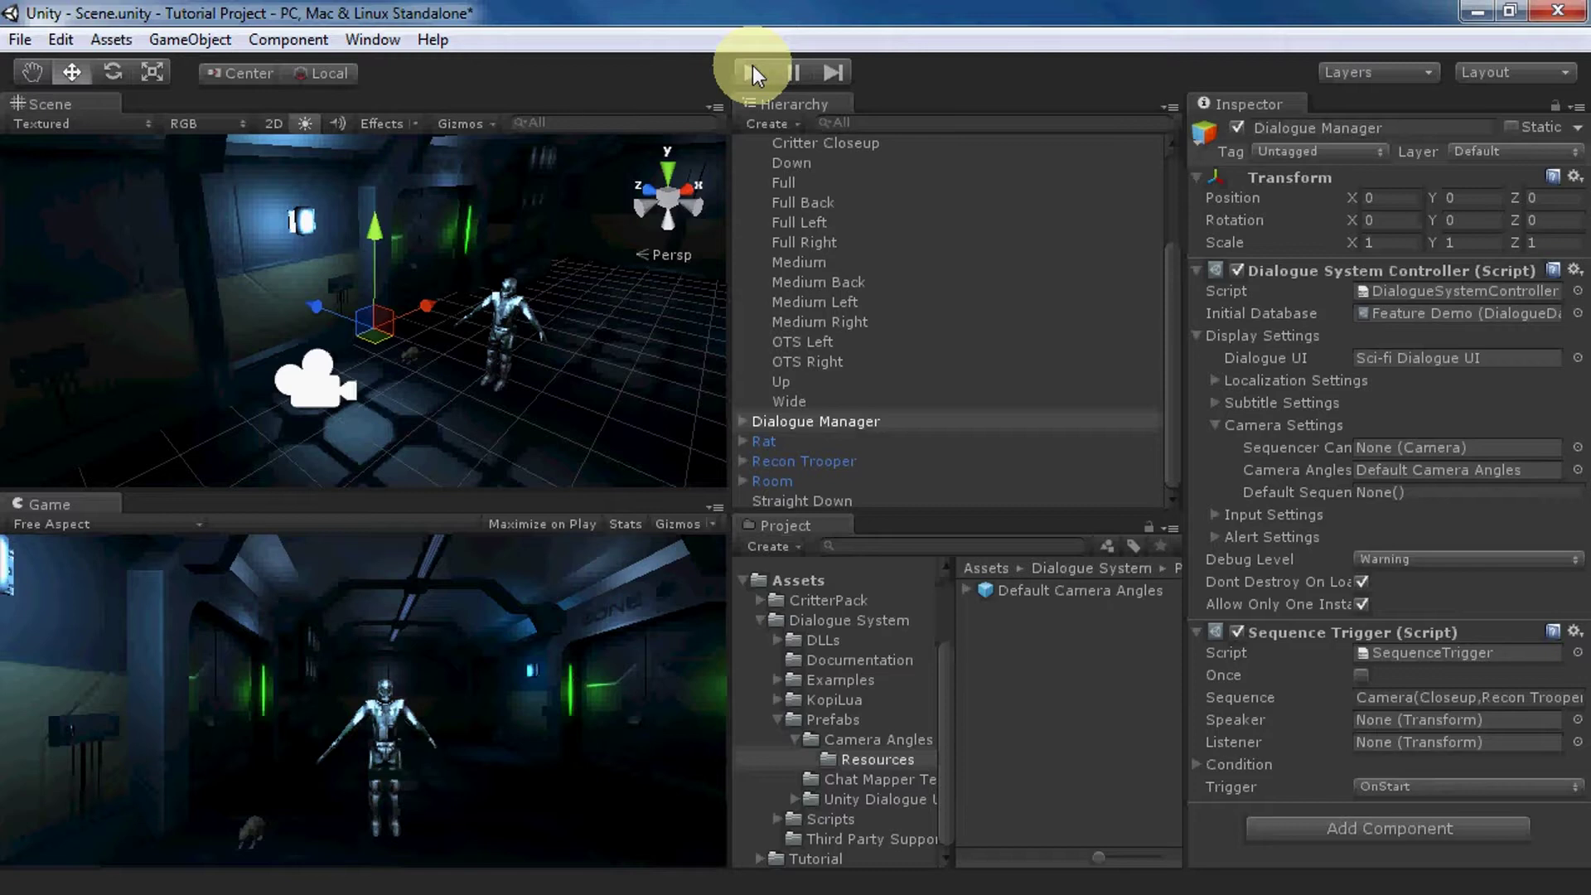
Step: Collapse the Default Camera Angles list and inspect the transform of the Straight Down object
scroll(787, 209, up, 3)
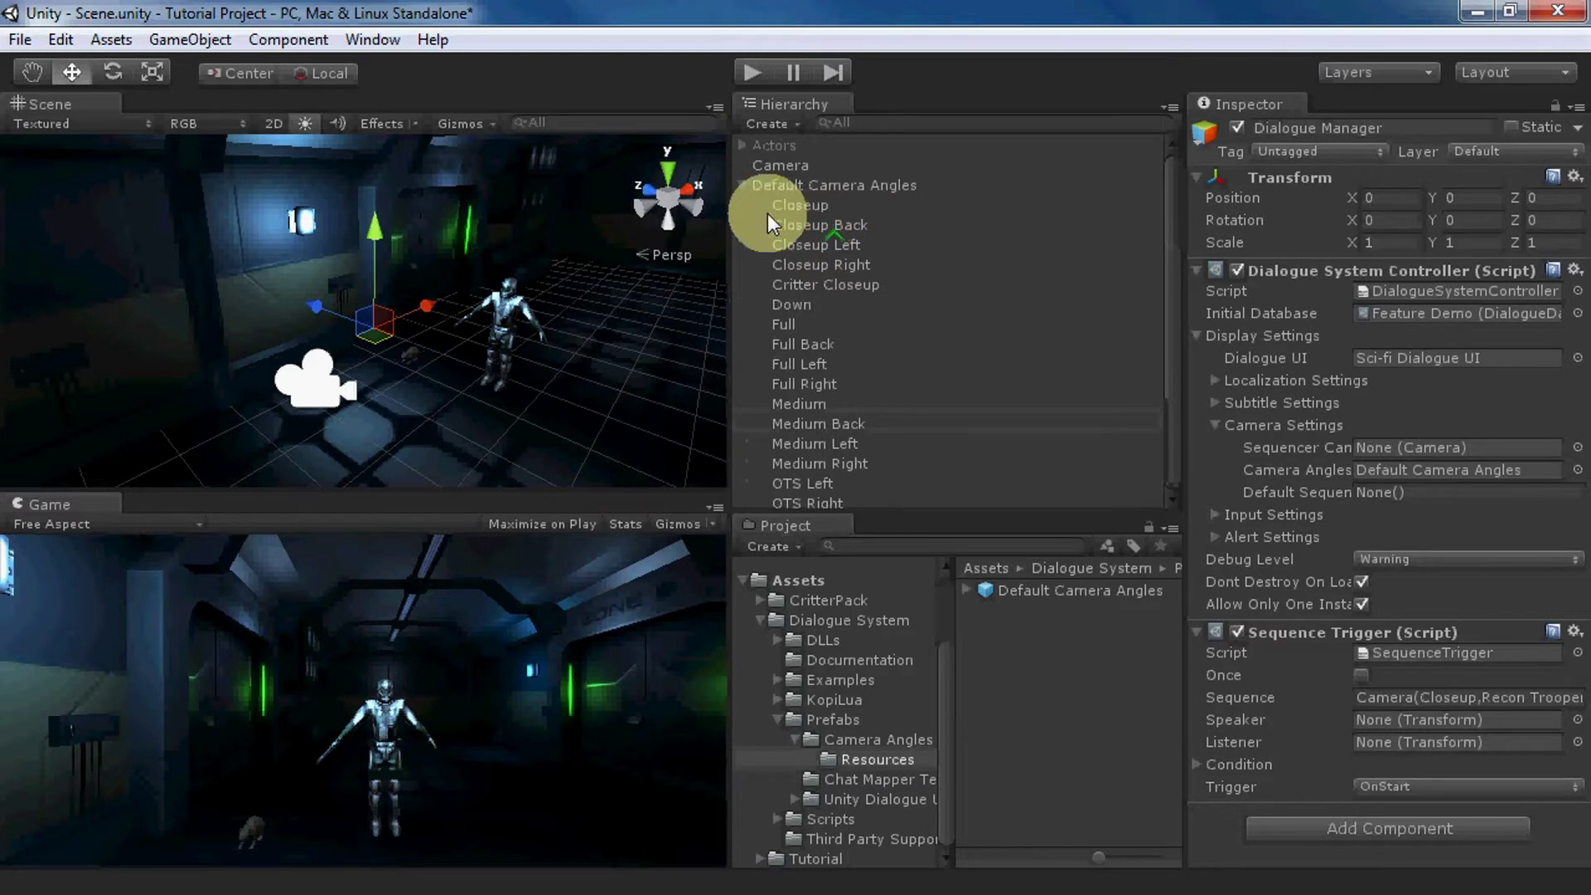
click(739, 186)
click(775, 284)
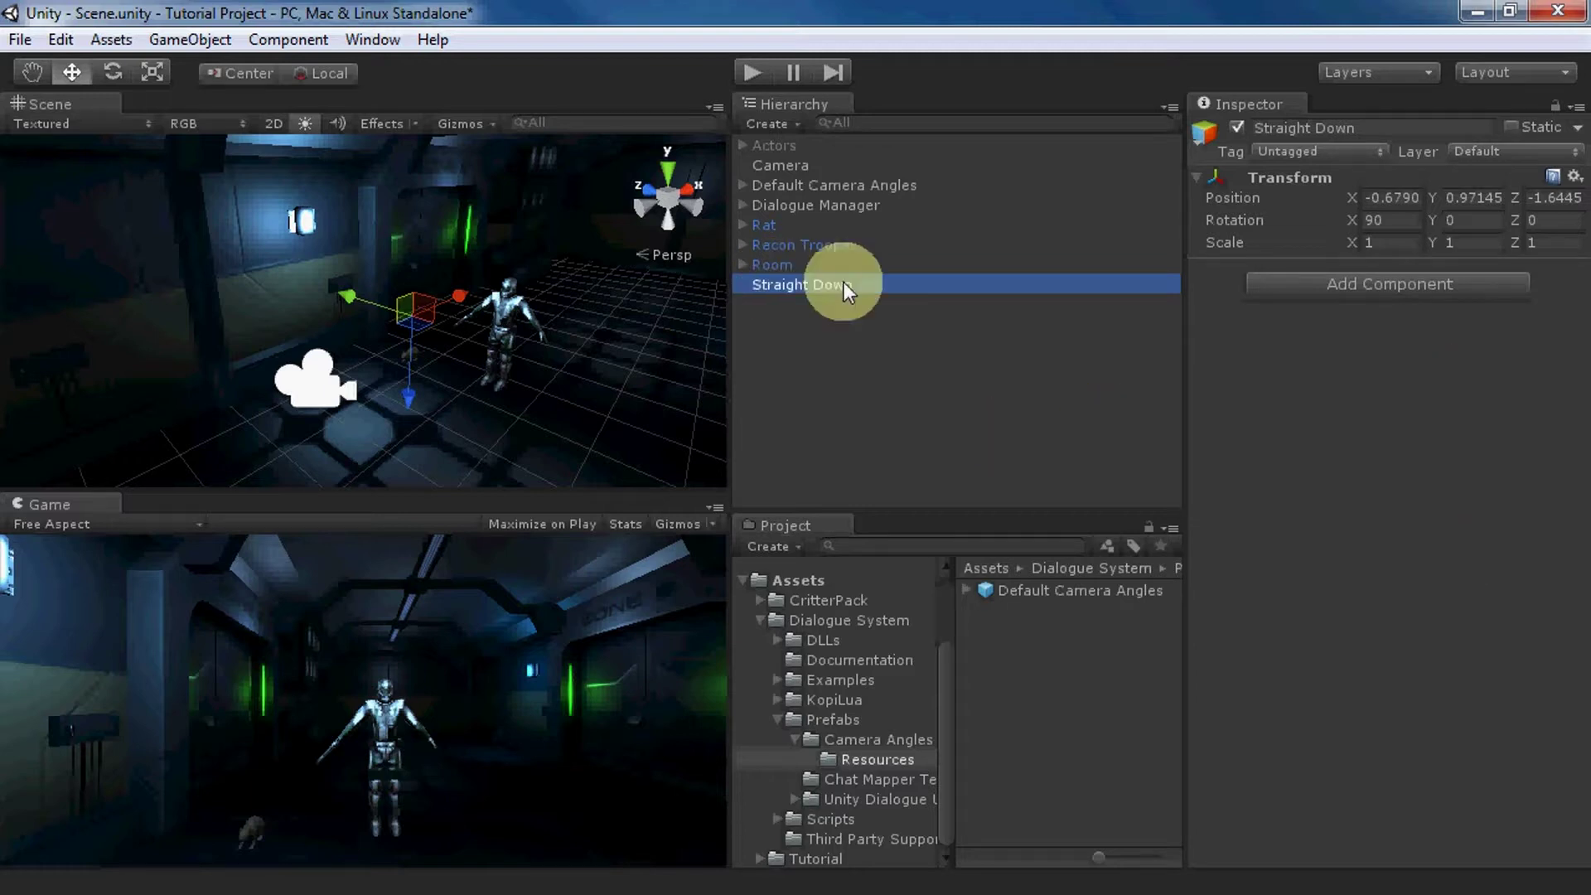
Step: Insert "Camera(Straight Down,,2)@6;" after the rat's closeup command in the Dialogue Manager's trigger sequence
click(792, 205)
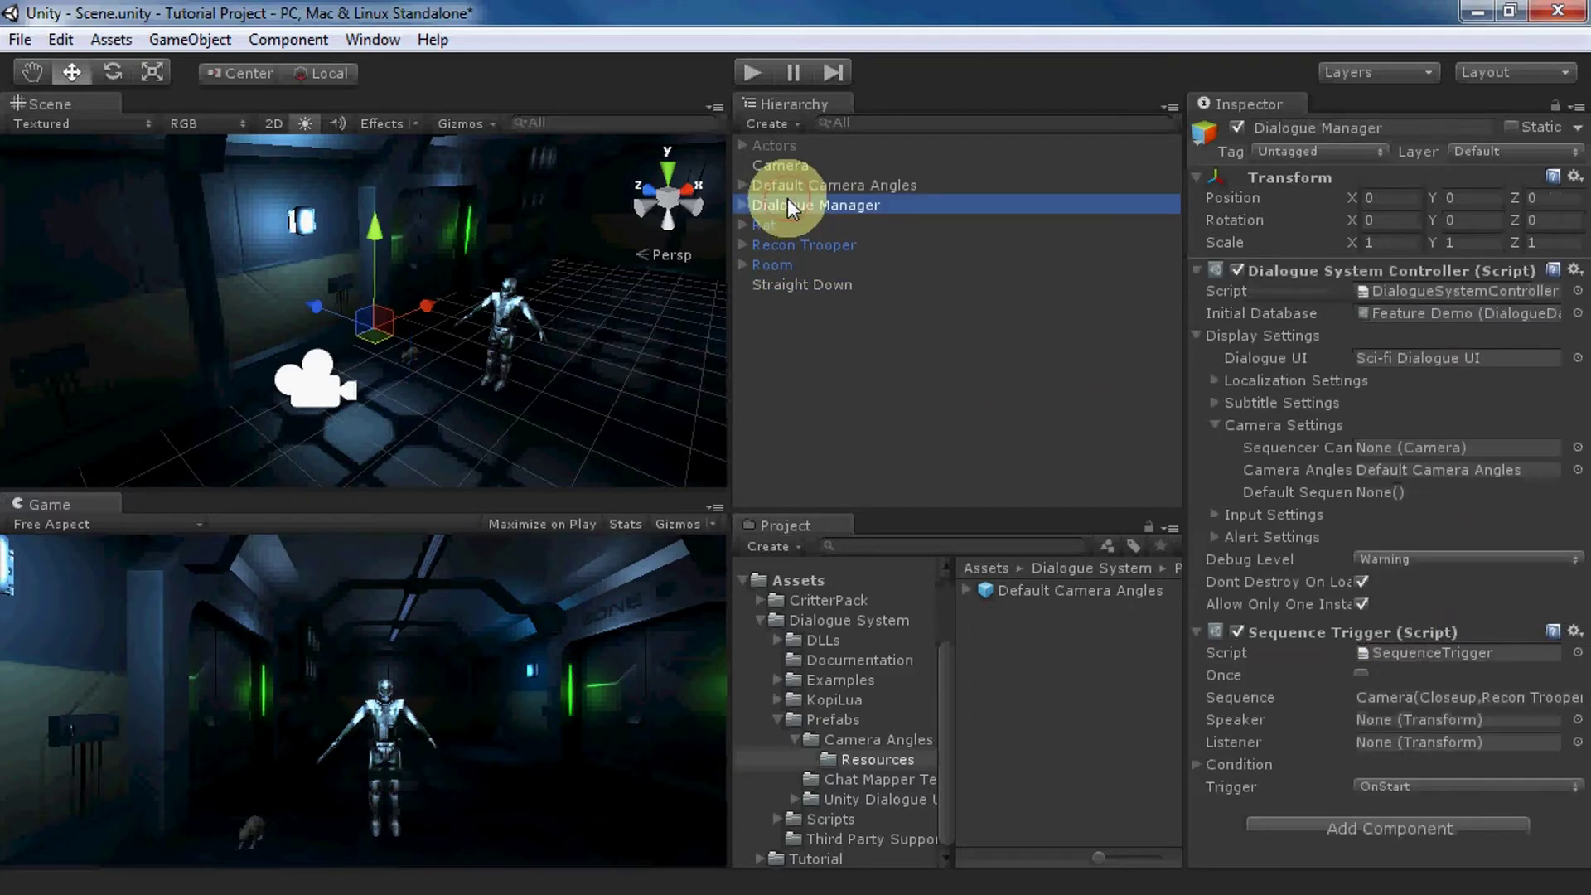
click(1400, 697)
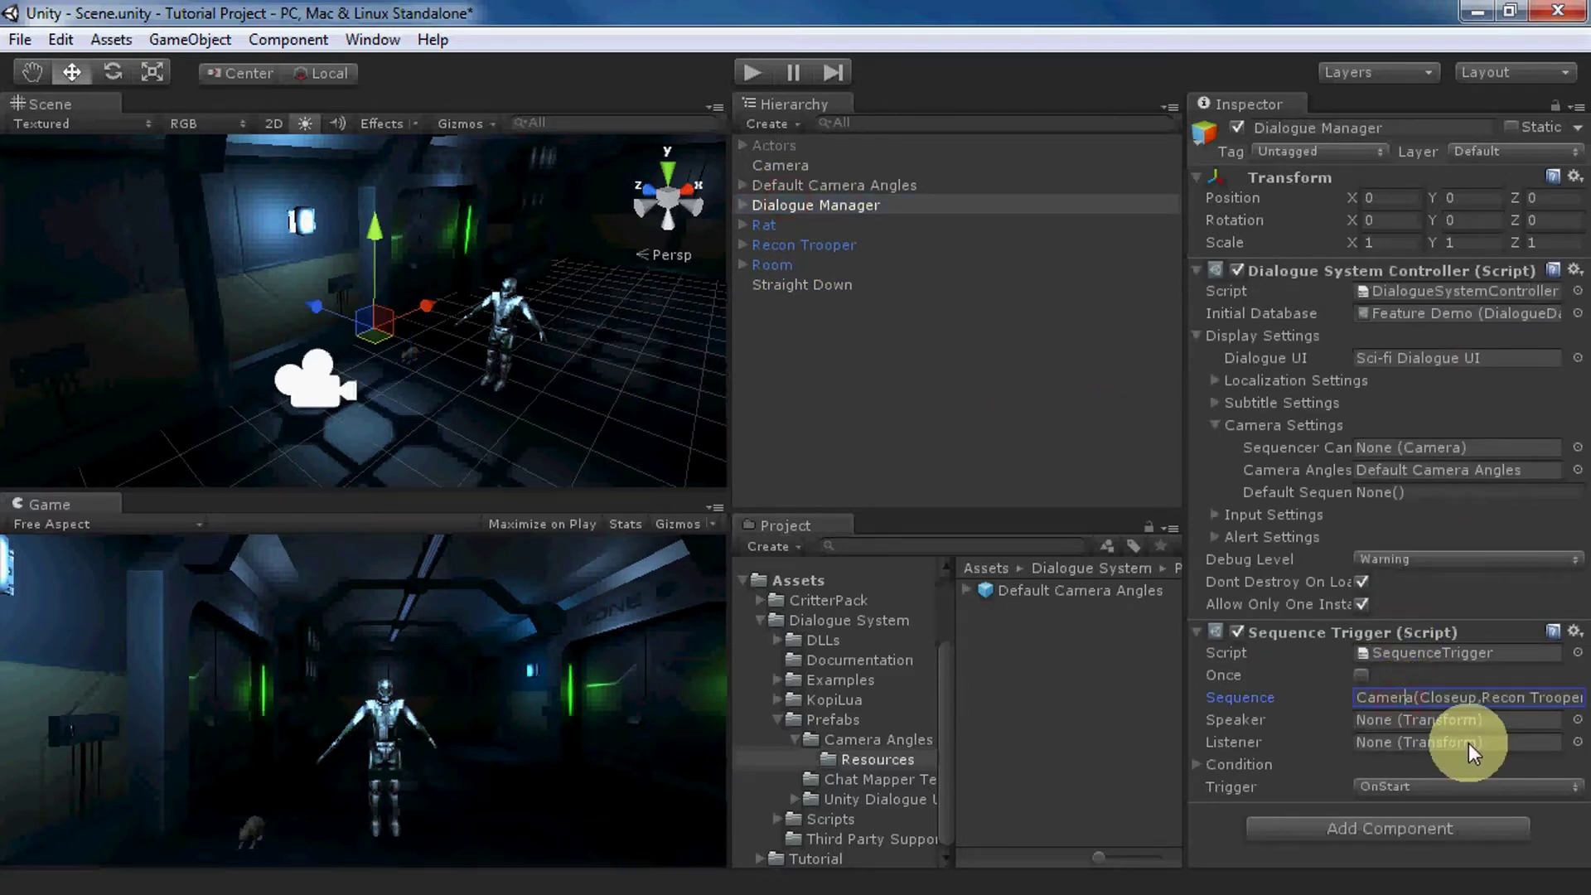
key(Right)
key(Right)
key(Right)
key(Right)
key(Right)
key(Right)
key(Right)
key(Right)
key(Right)
key(Right)
key(Right)
key(Right)
key(Right)
key(Right)
key(Right)
key(Right)
key(Right)
key(Right)
key(Right)
key(Right)
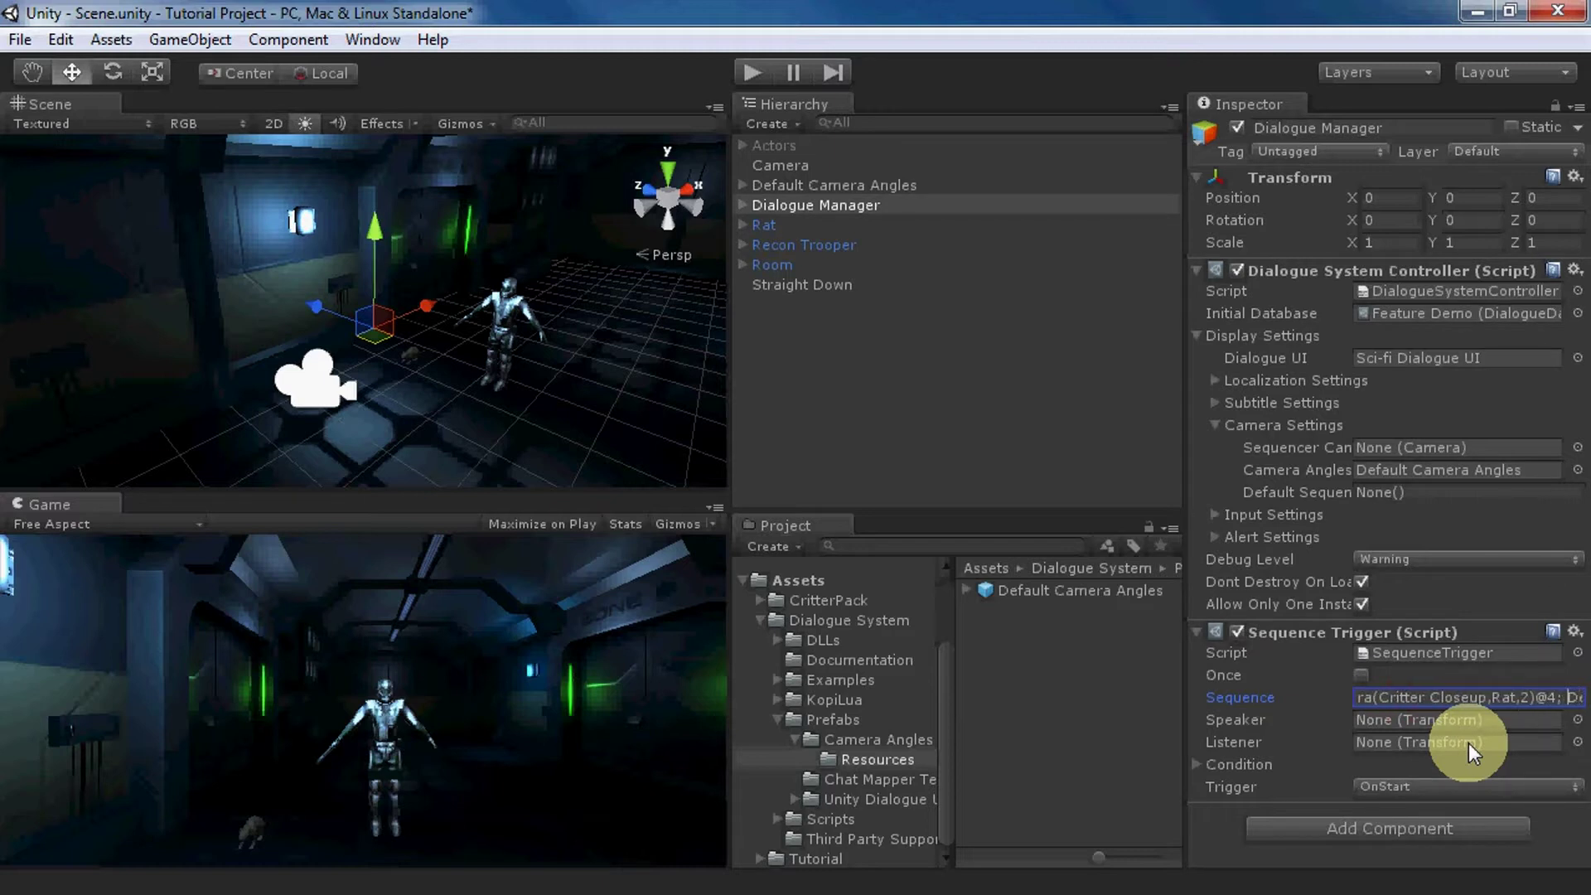
text(Camera(Str)
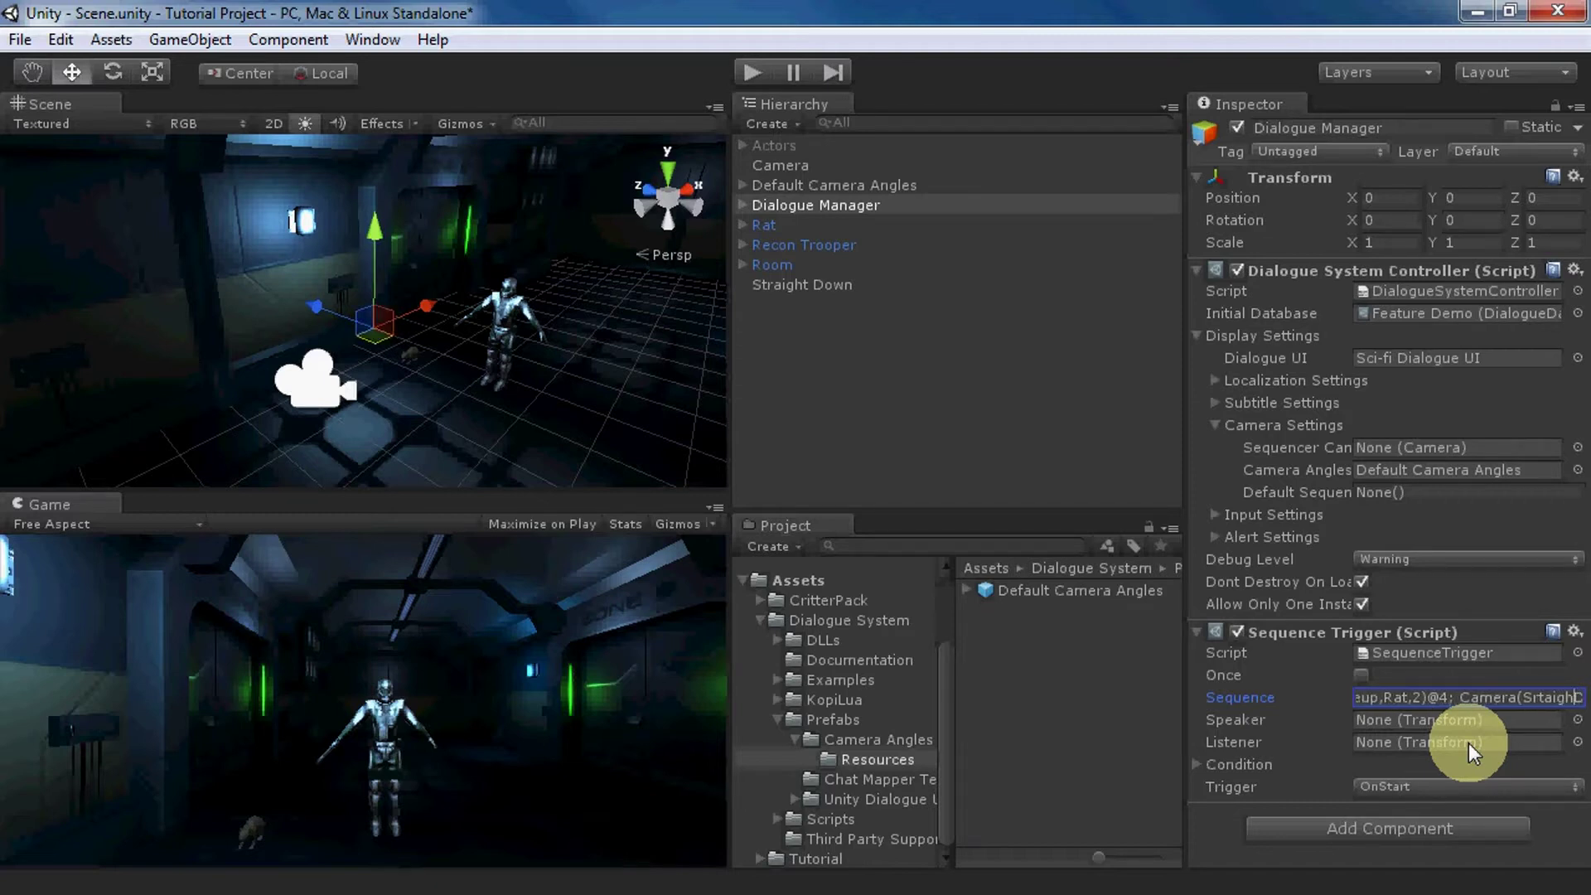
text(aight Down,,2))
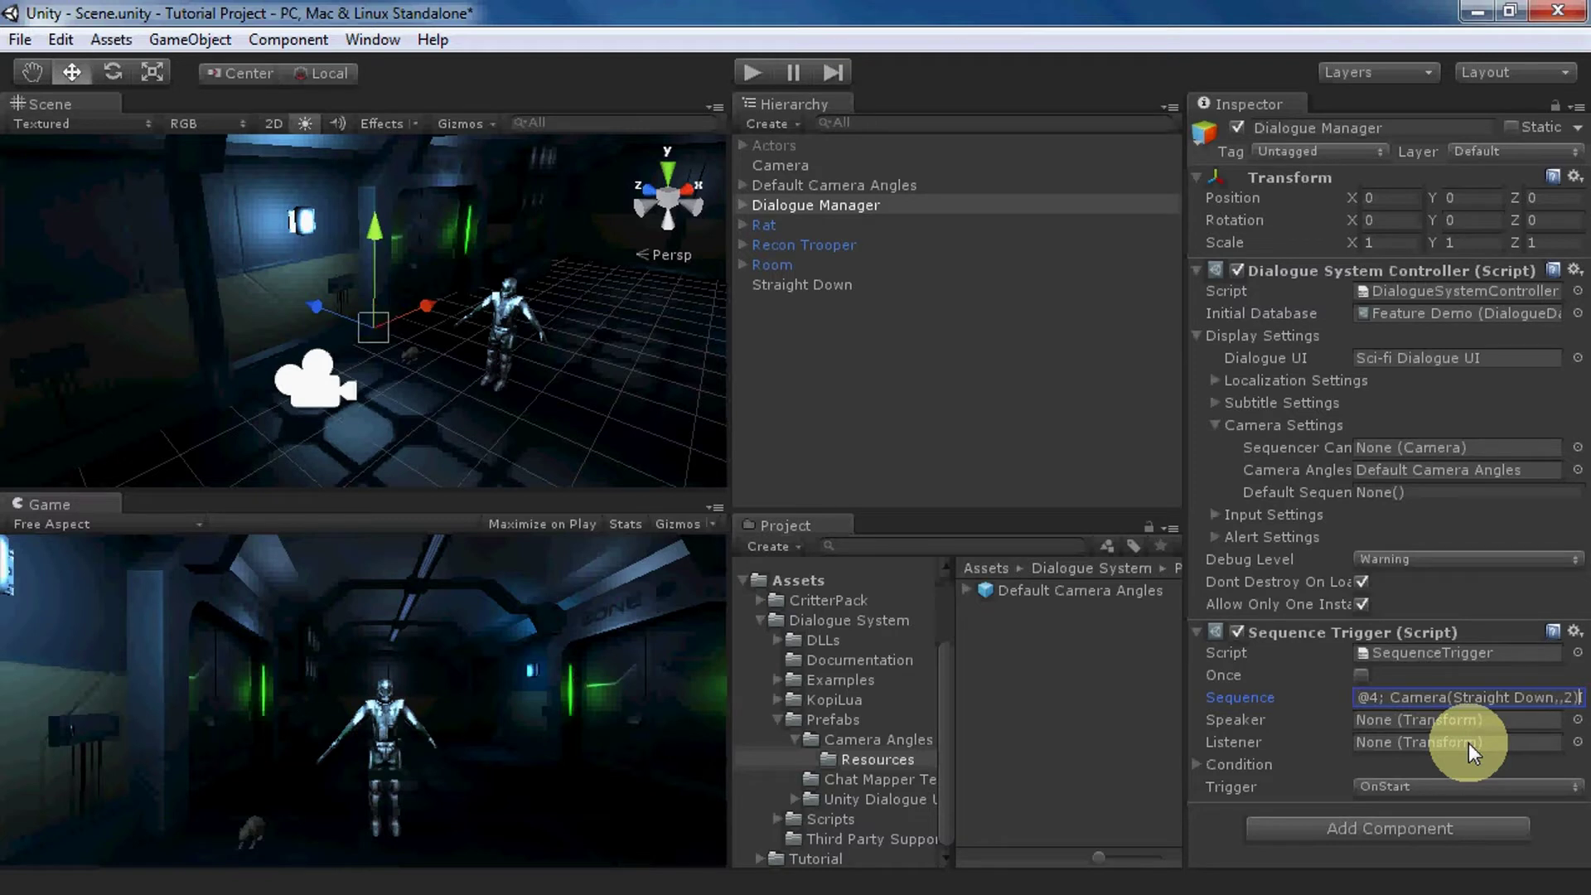
text(@6;)
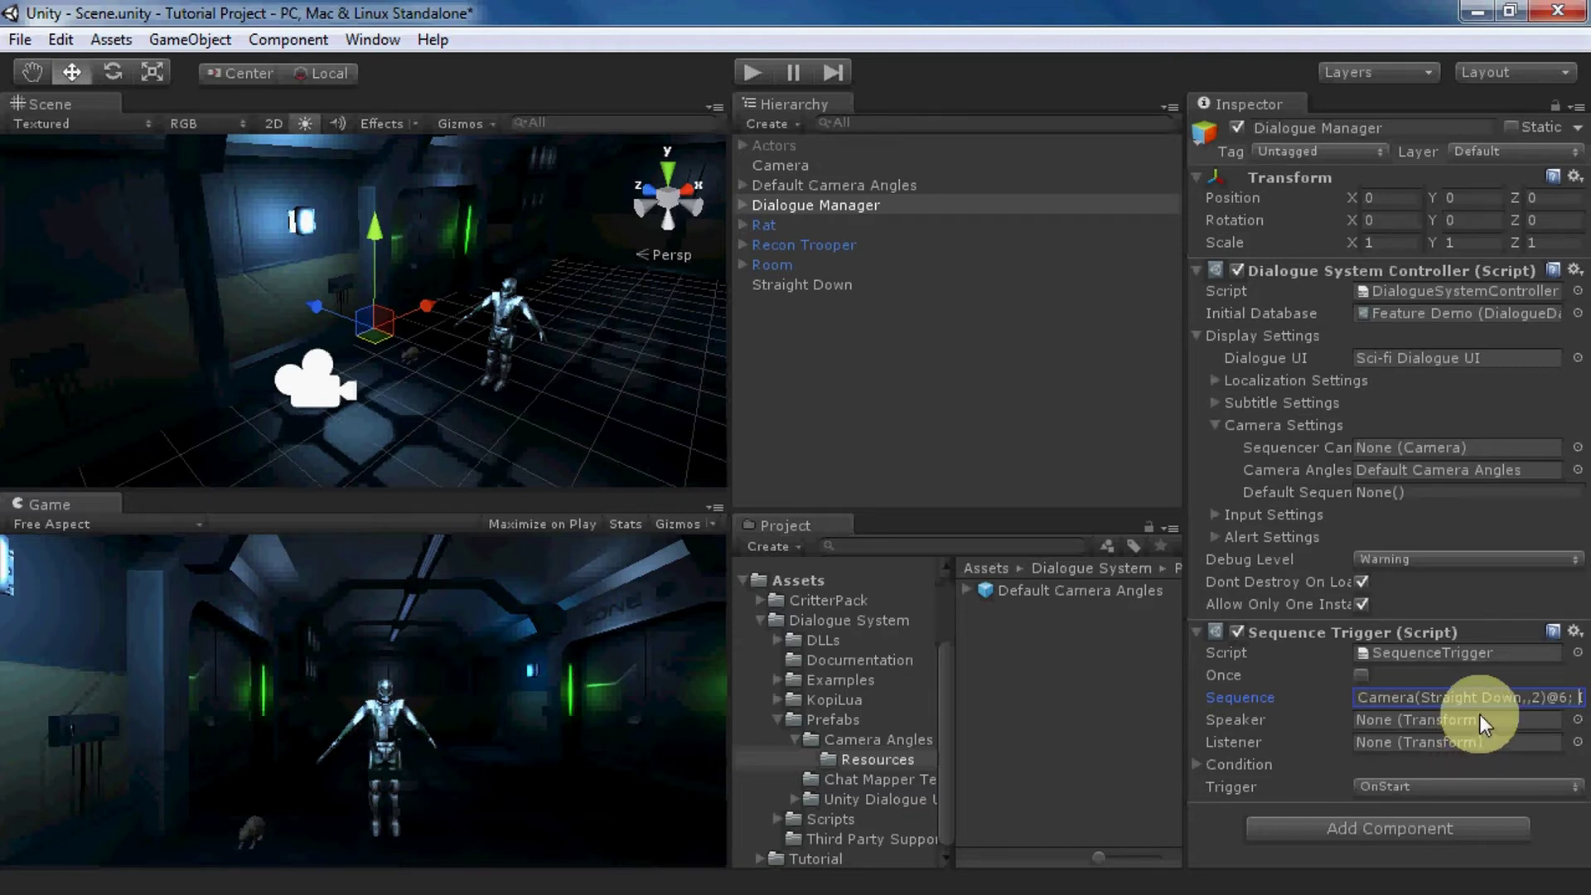
Step: Run the scene to check the Straight Down shot, stop playback, and select the Default Camera Angles object
click(750, 72)
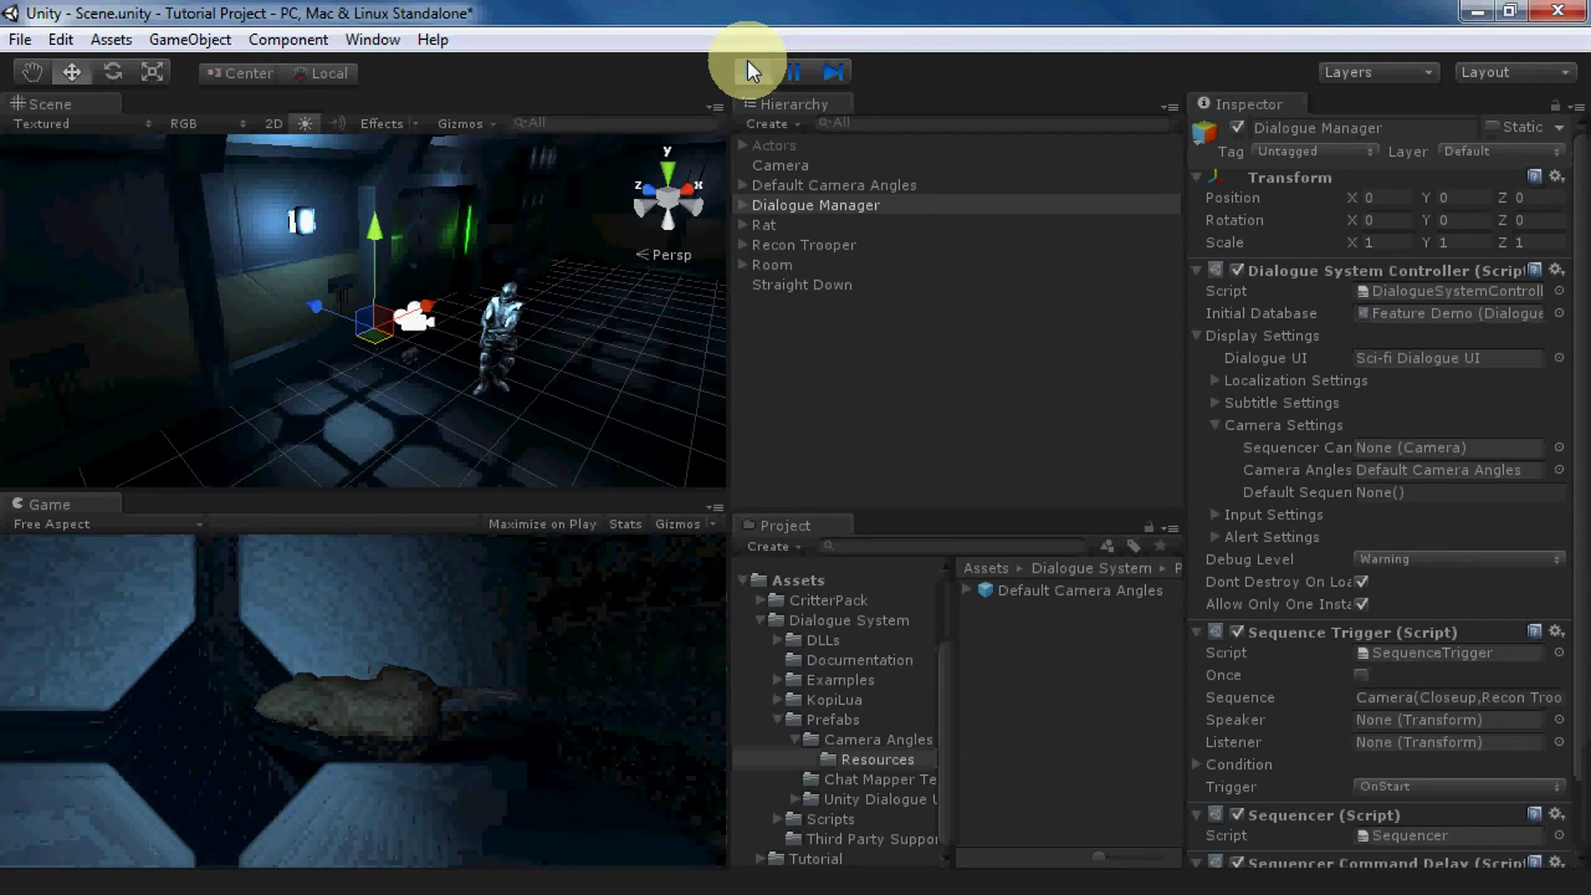
click(752, 70)
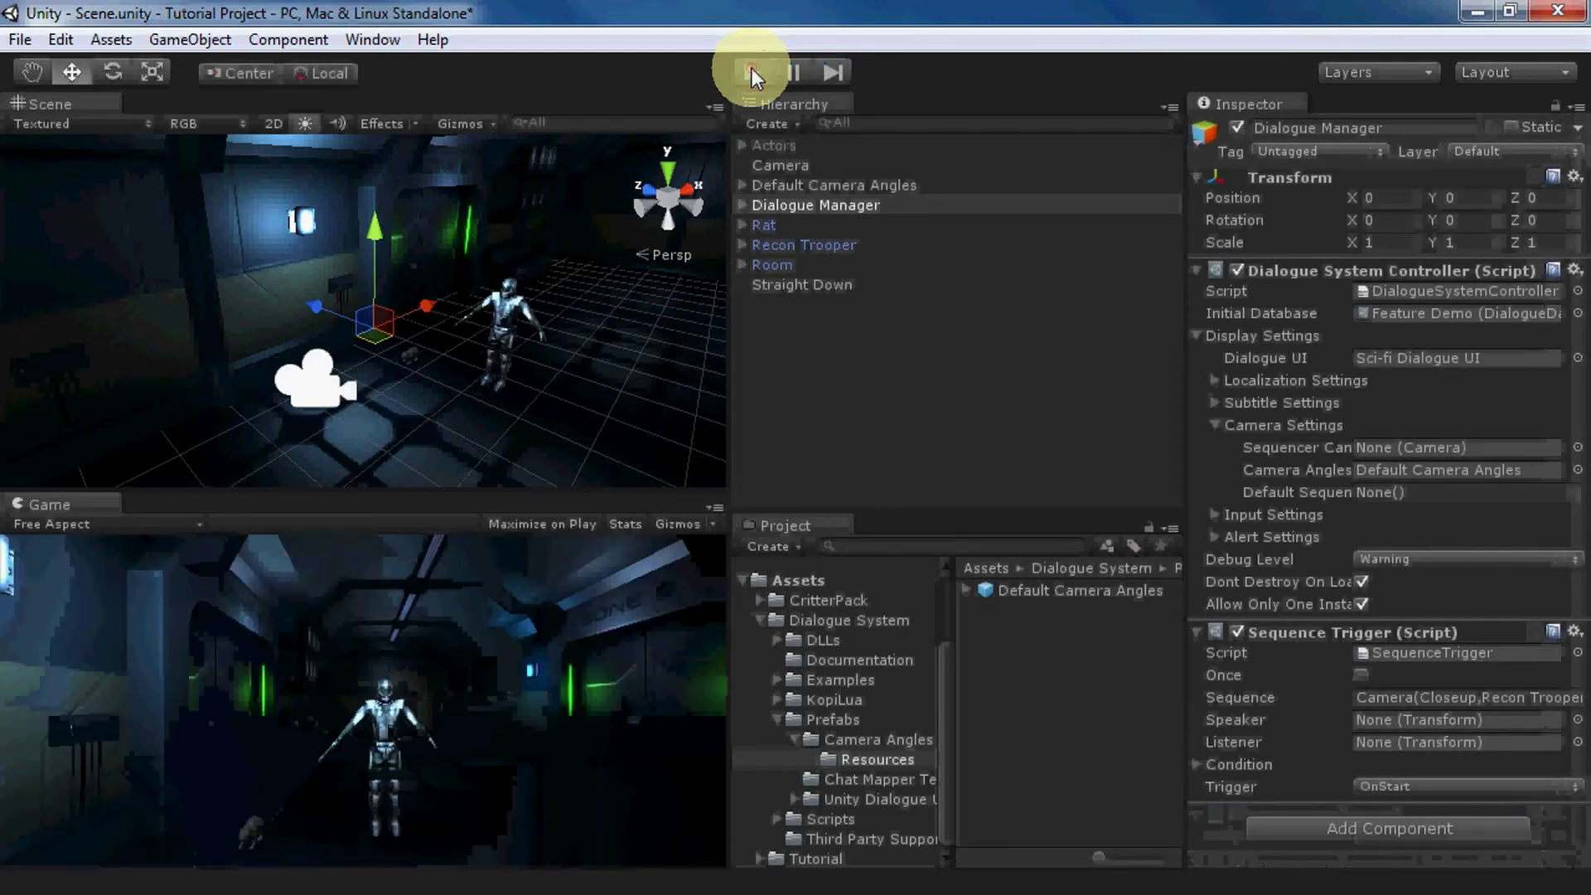
click(773, 184)
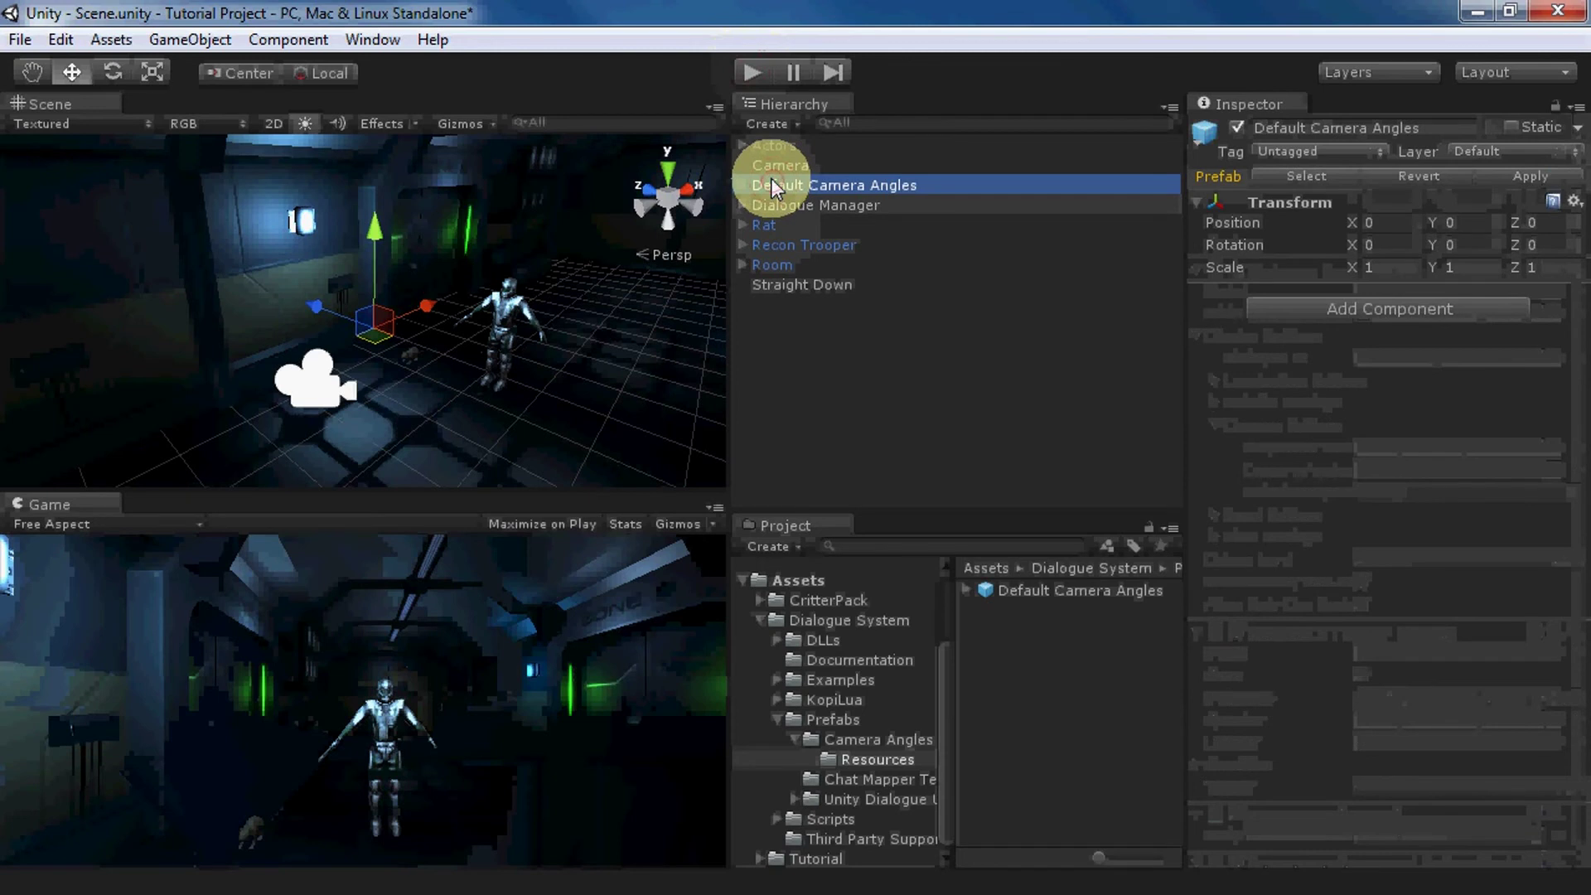